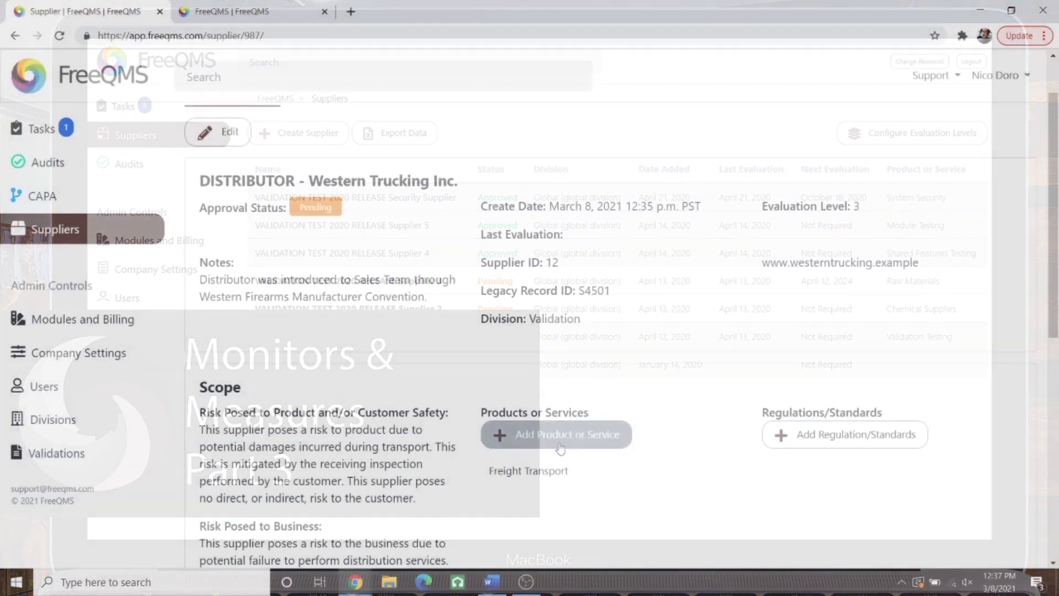
Step: Add 'dock level loading' as a new product or service for Western Trucking
click(582, 435)
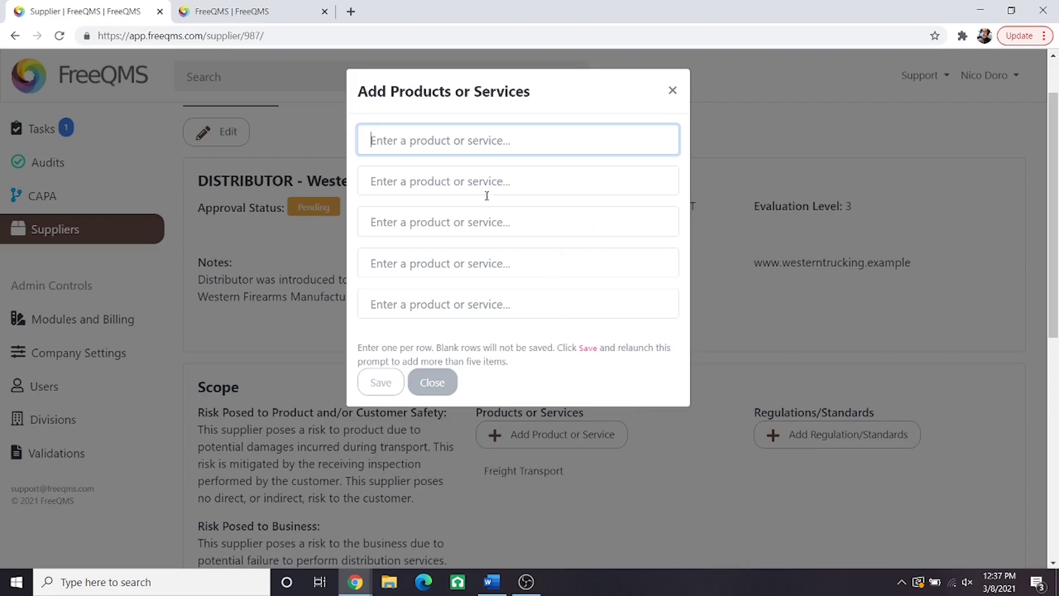
text(dock le)
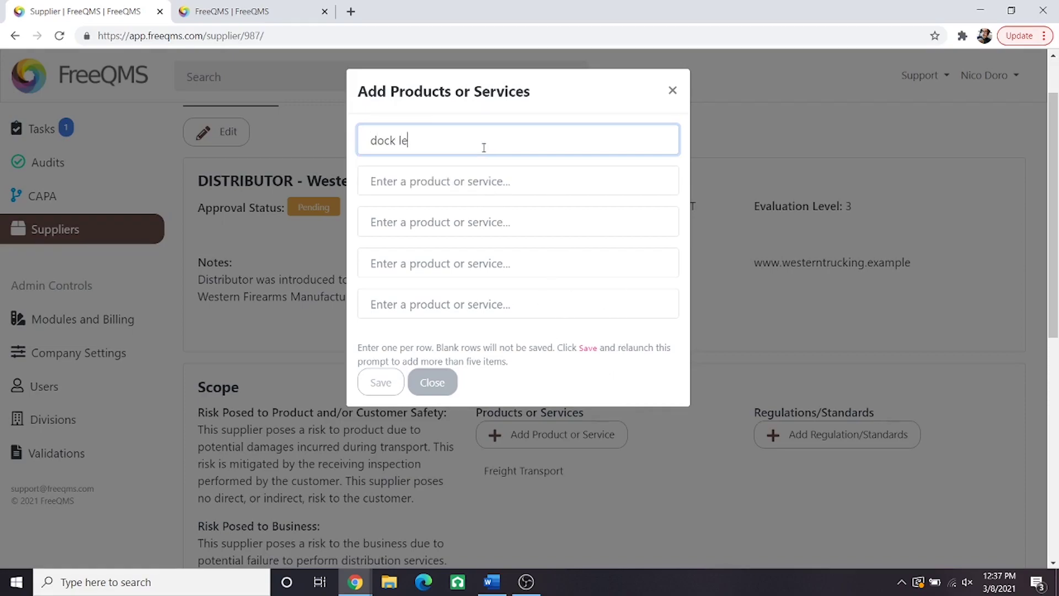
text(vel loading)
click(396, 385)
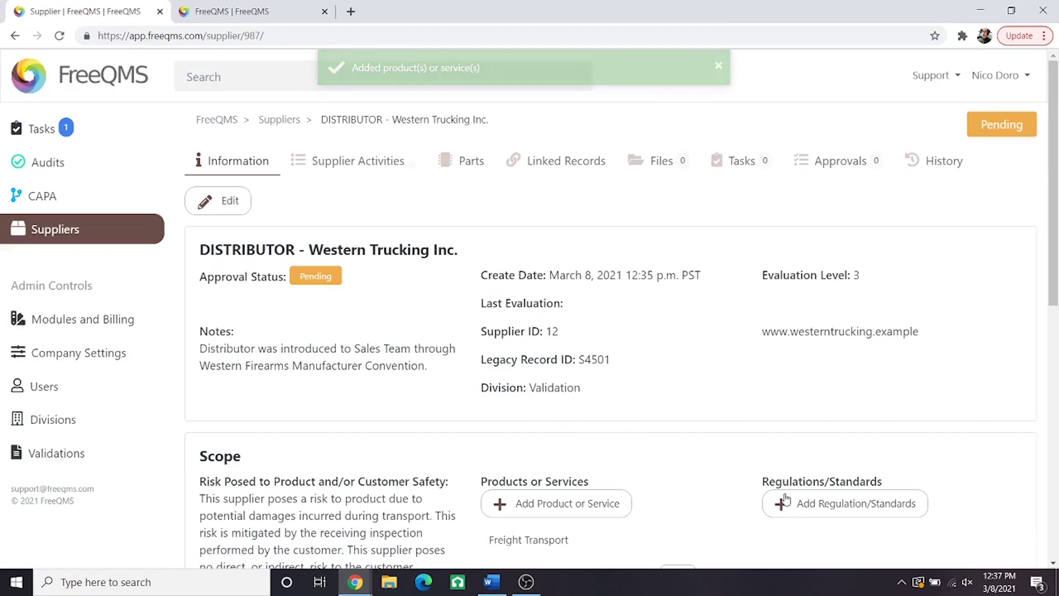
Step: Add ISO 9001:2015 as a regulation/standard capability for Western Trucking
click(827, 515)
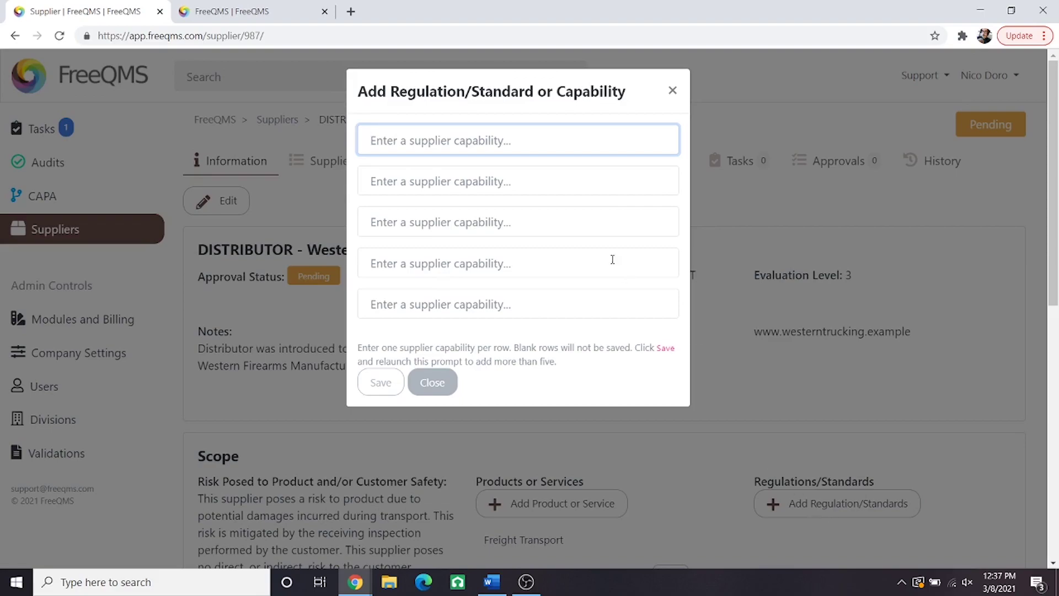
click(521, 139)
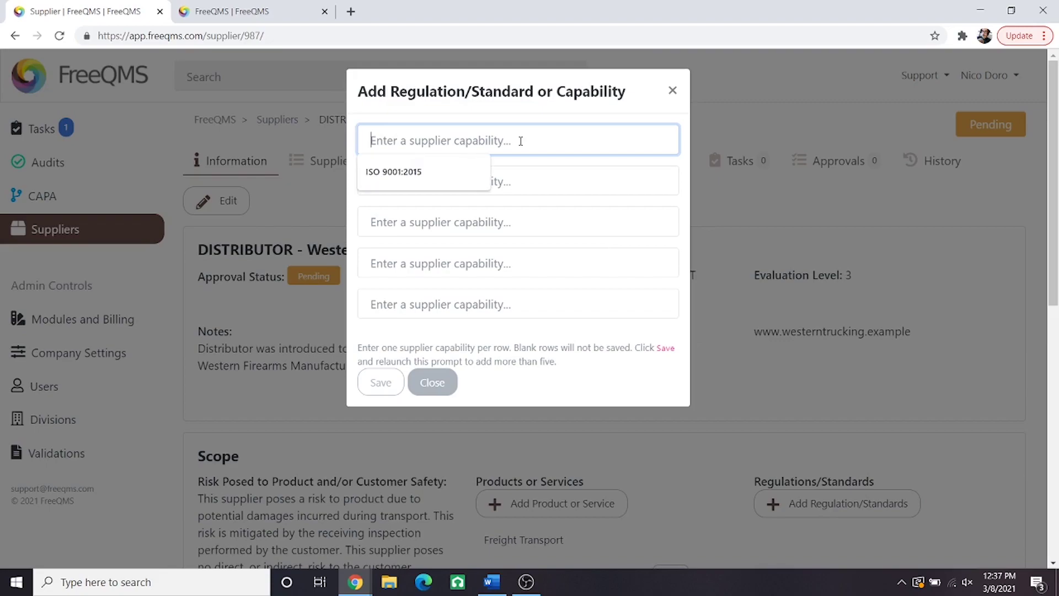
text(ISO)
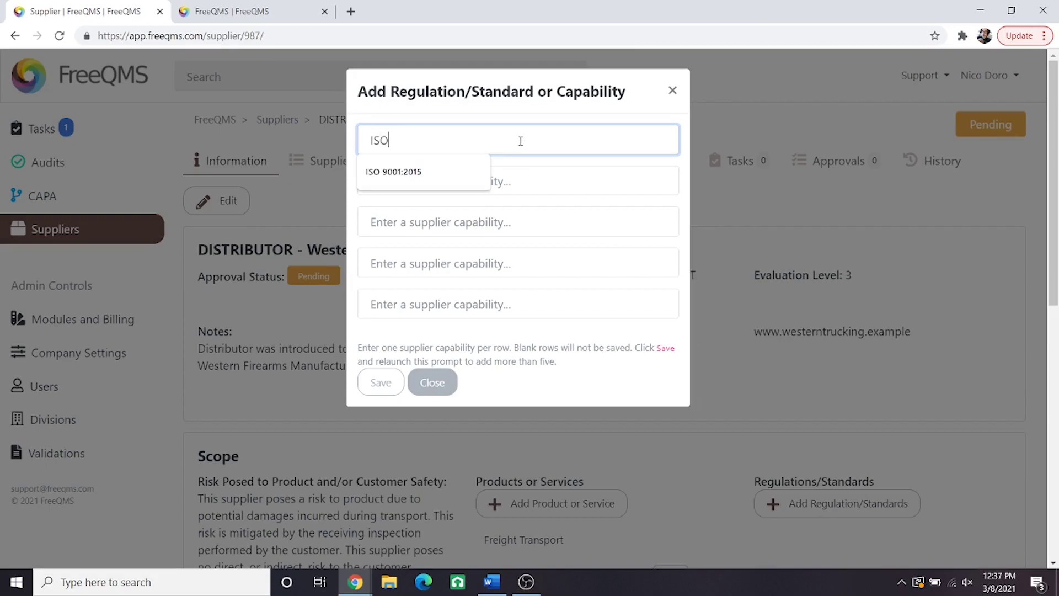
text( 9001:2015)
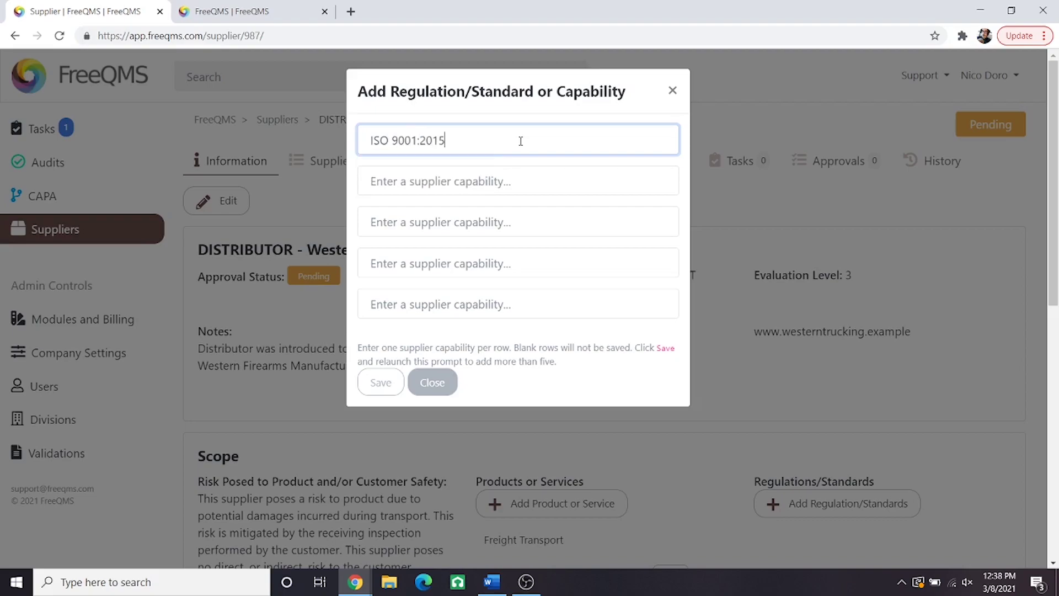
click(381, 379)
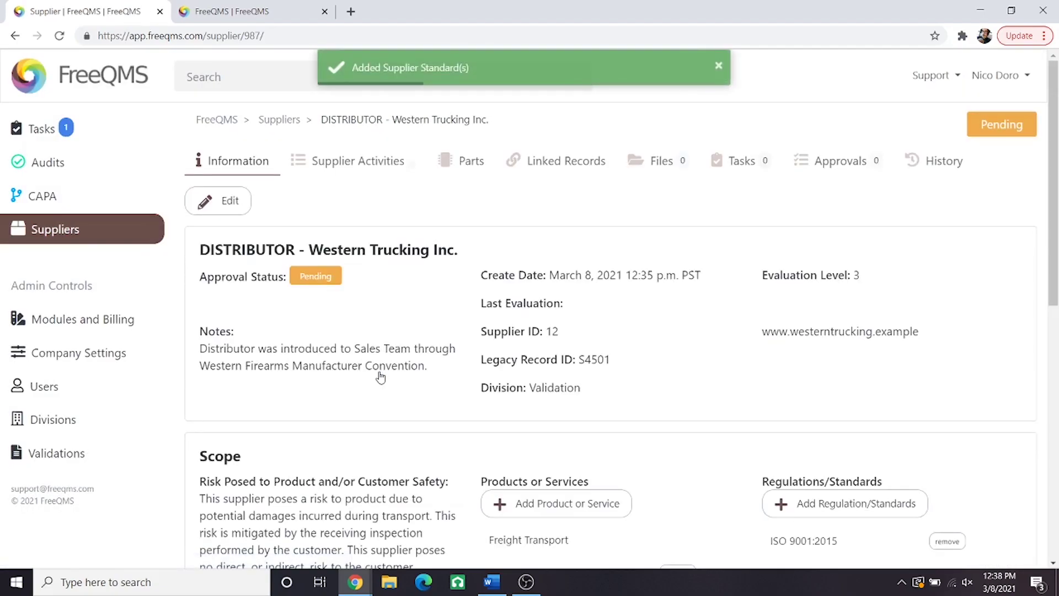
Step: Start a location named West Coast Headquarters at 500 Front Street, Suite 500, Las Vegas
scroll(381, 371, down, 7)
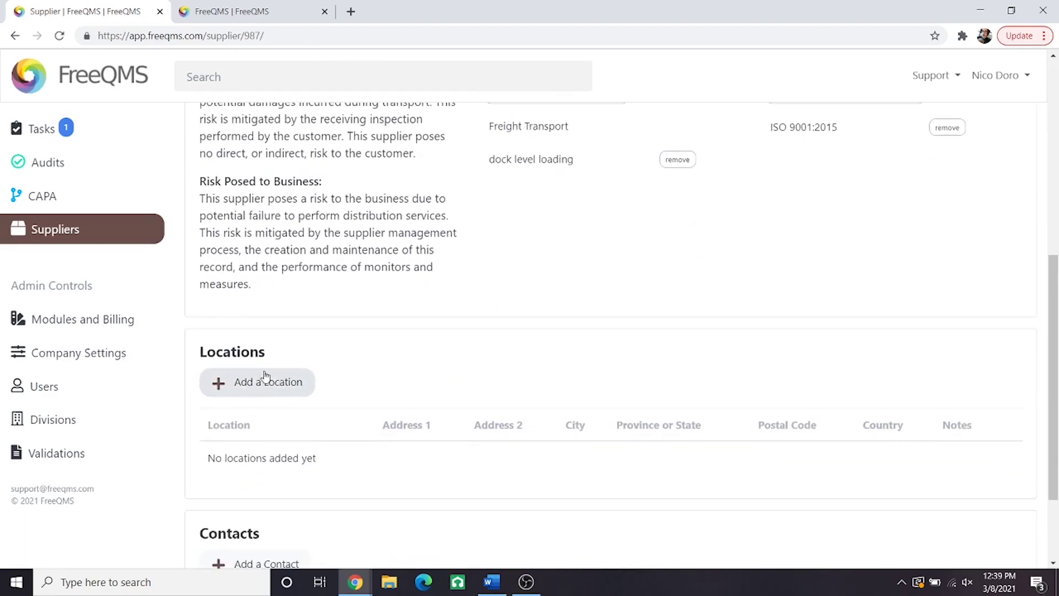
click(259, 381)
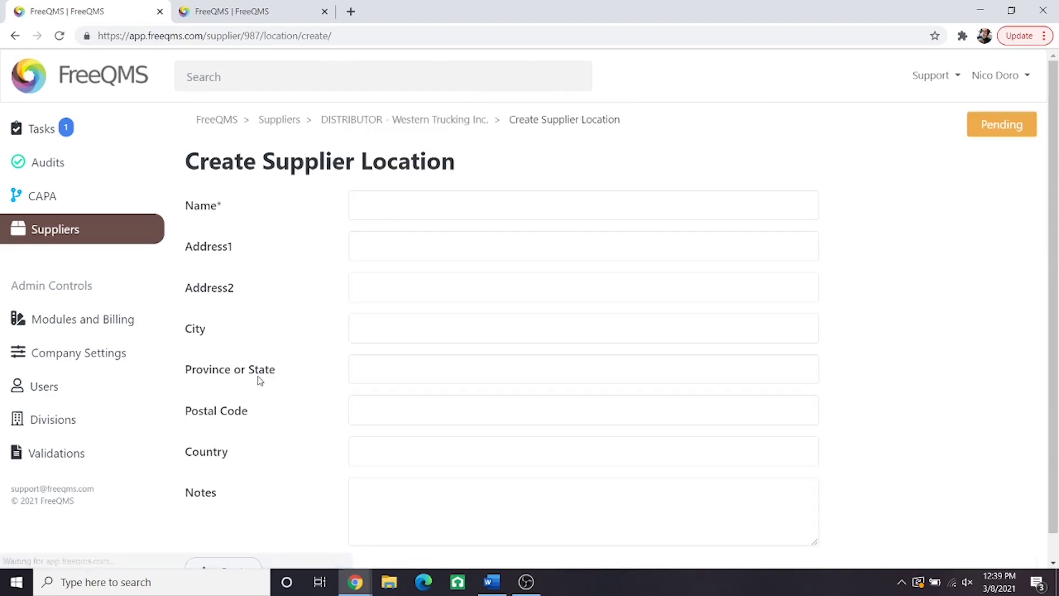
click(395, 212)
text(West Coast Headquarters)
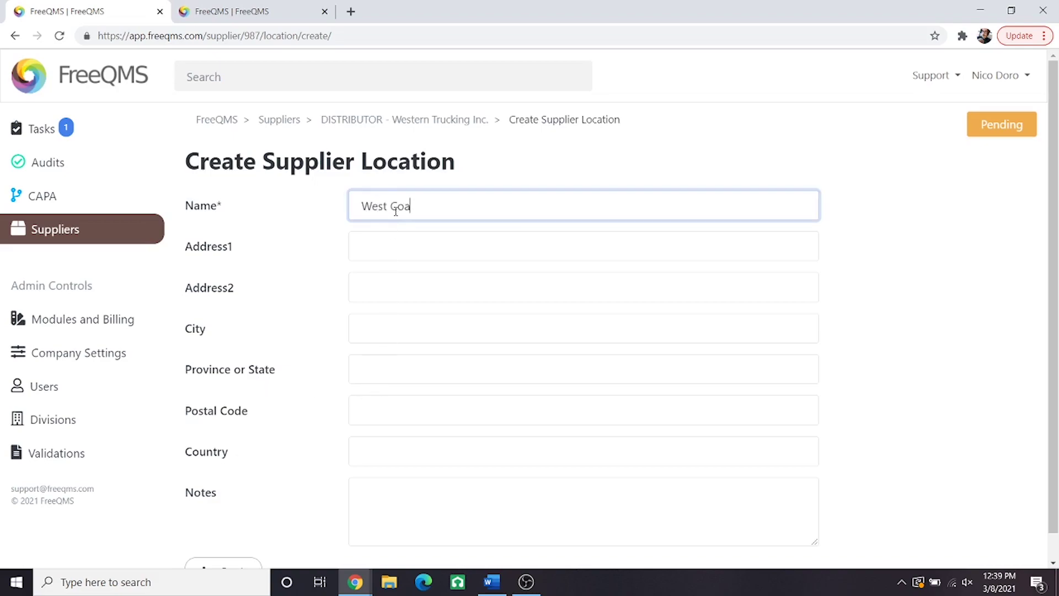
click(373, 247)
text(50)
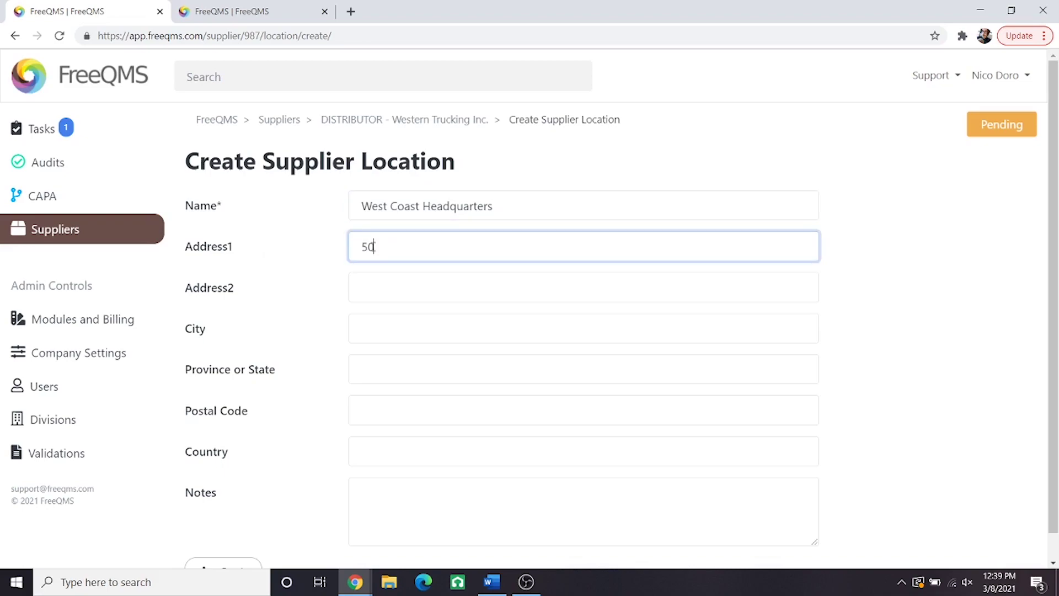
text(0 Front Street)
click(360, 285)
text(Suite)
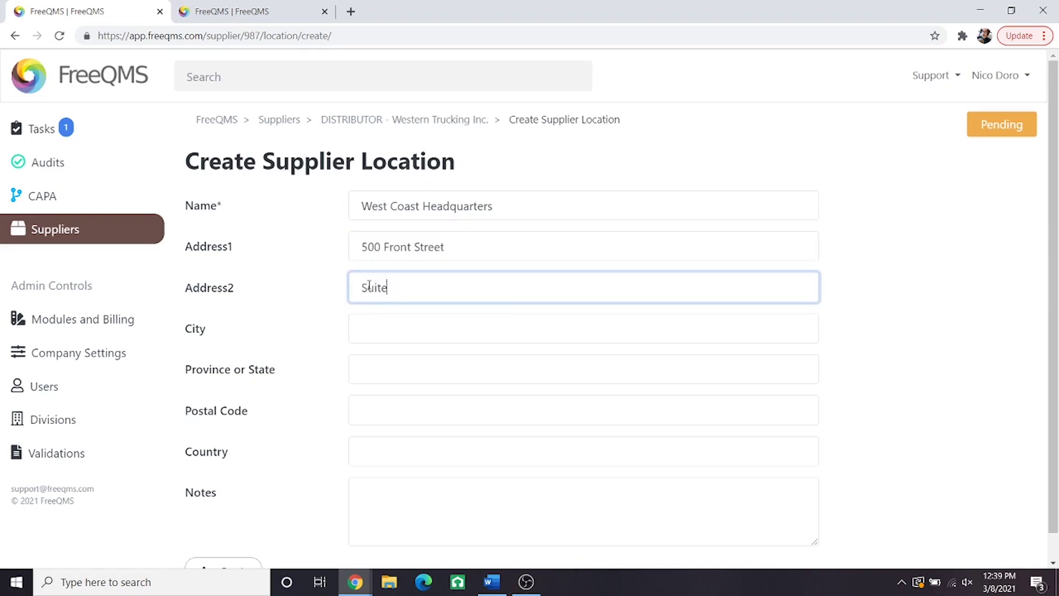
text( 500)
key(Tab)
text(Las Vegas)
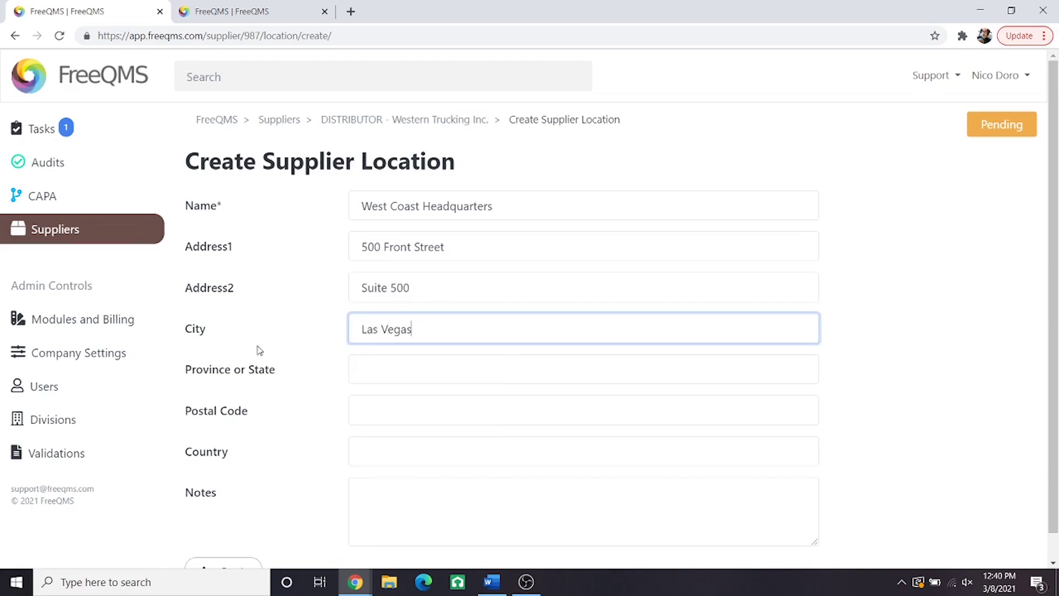
Step: Complete it with state NV, postal code 88901, country USA, note 'Main Location', and create it
click(383, 371)
text(NV)
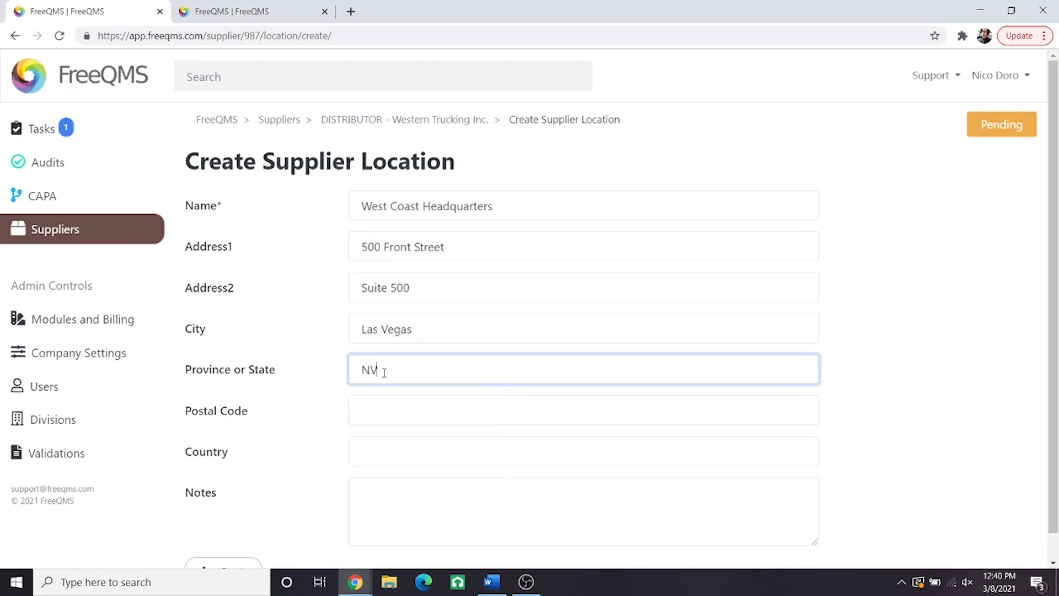
click(406, 417)
text(88901)
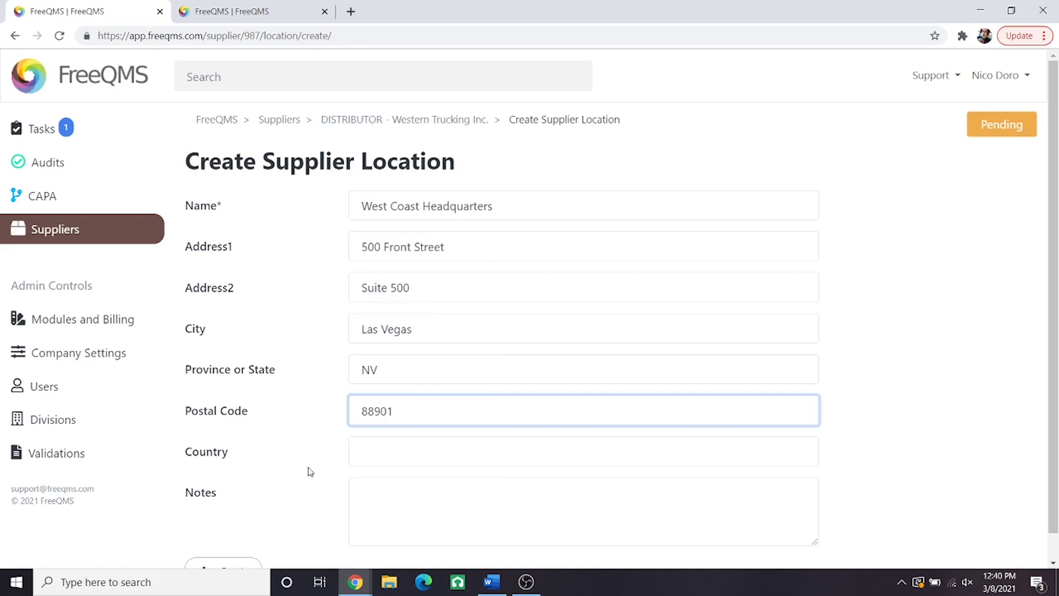
click(368, 456)
text(USA)
click(409, 516)
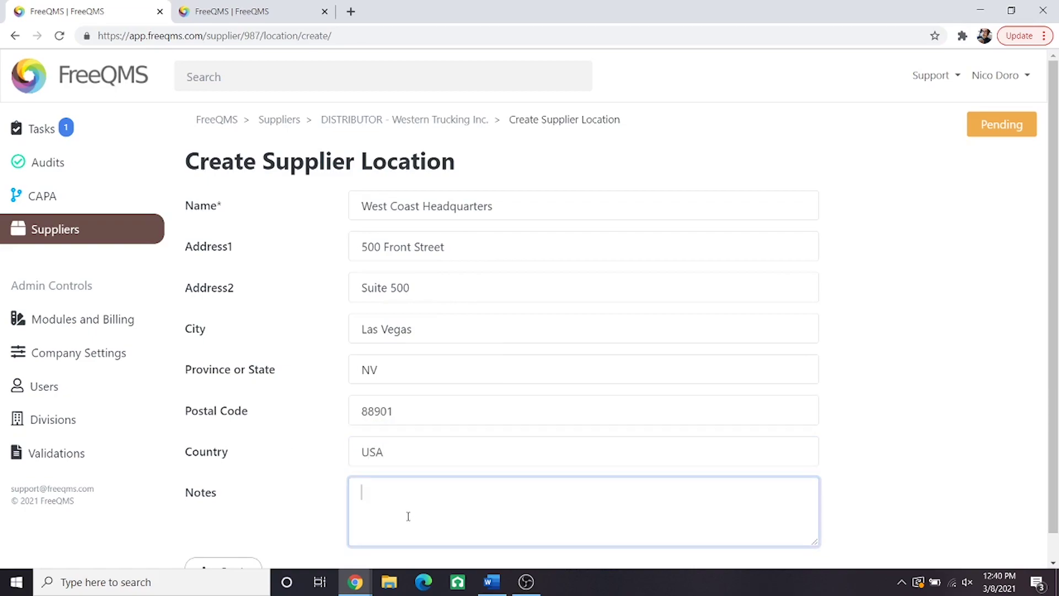
text(Main Location)
scroll(374, 525, down, 1)
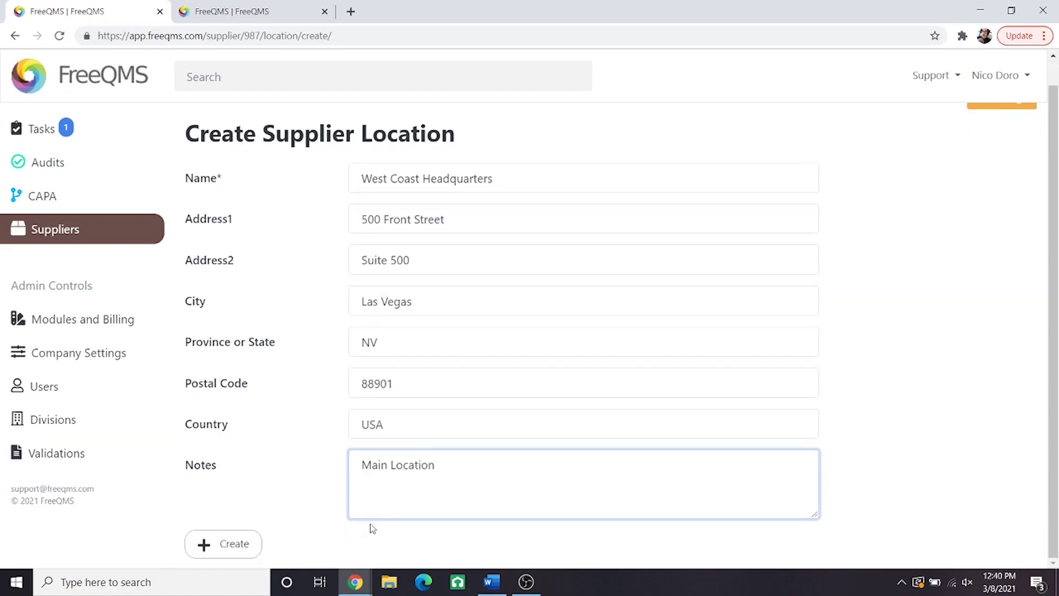
click(212, 549)
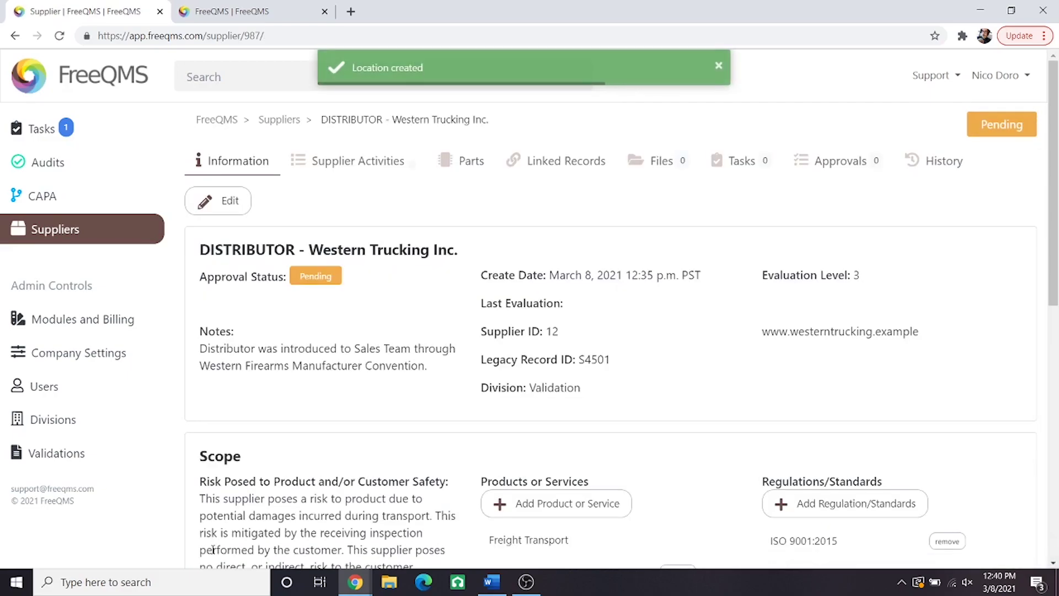
Step: Start a supplier contact with the contact's full name, title Shipping Manager, department Shipping
scroll(248, 529, down, 7)
scroll(248, 529, down, 2)
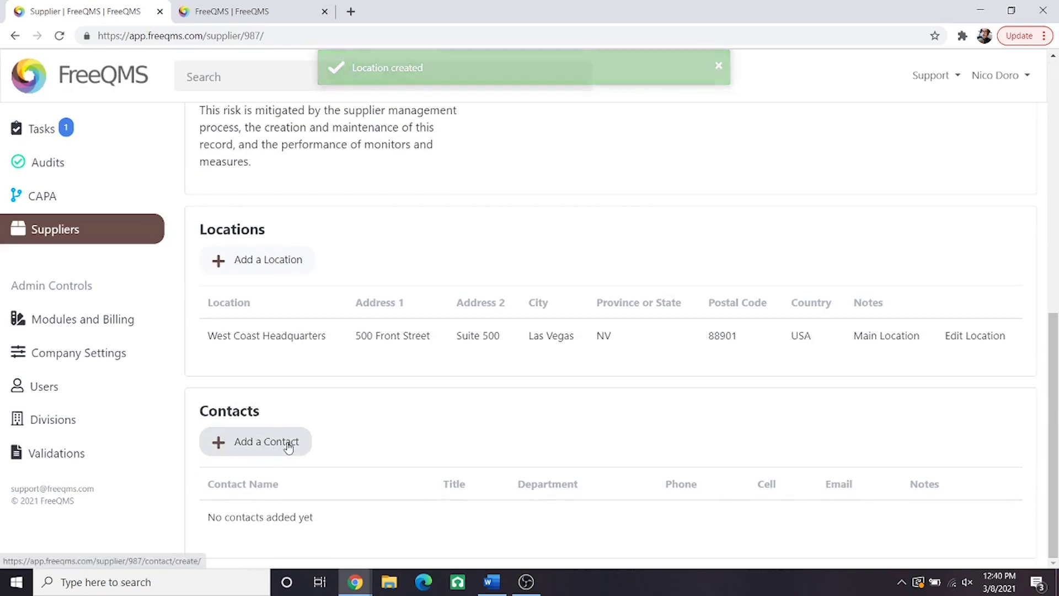
click(278, 440)
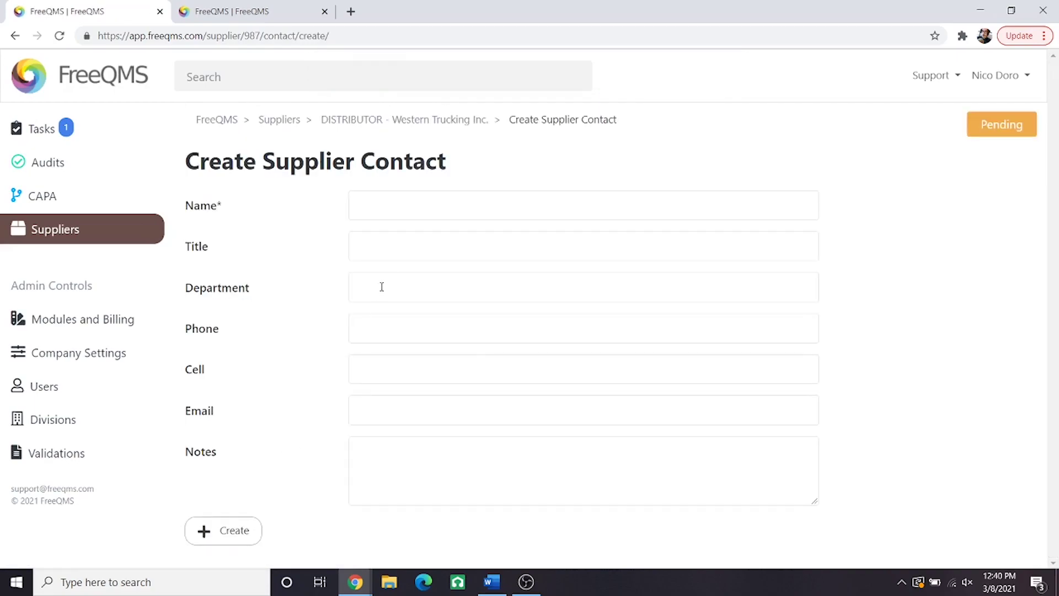
click(413, 207)
text(Bob Citizen)
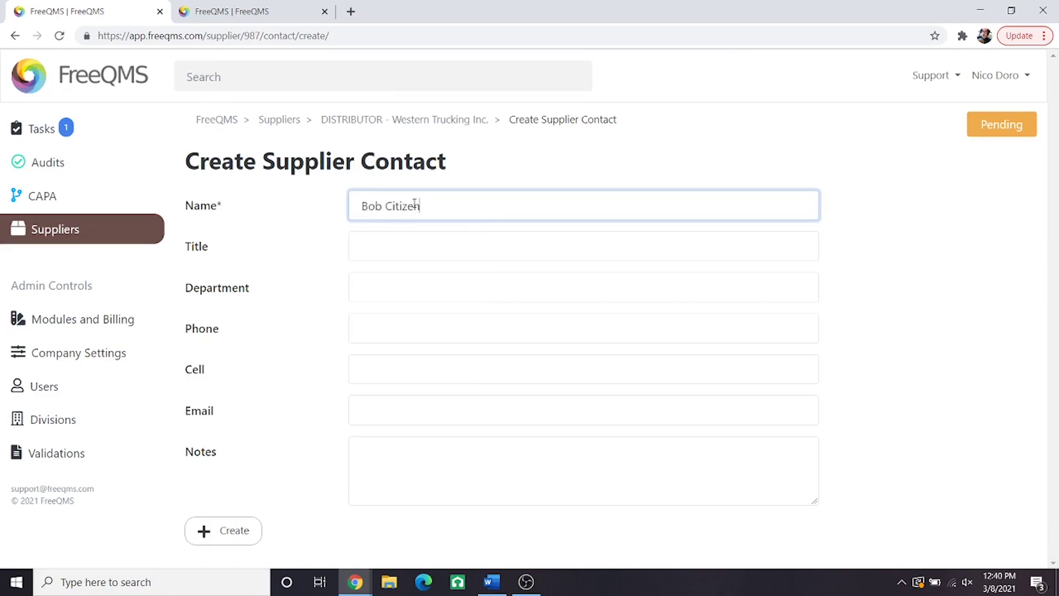
click(390, 243)
text(Shipping Manager)
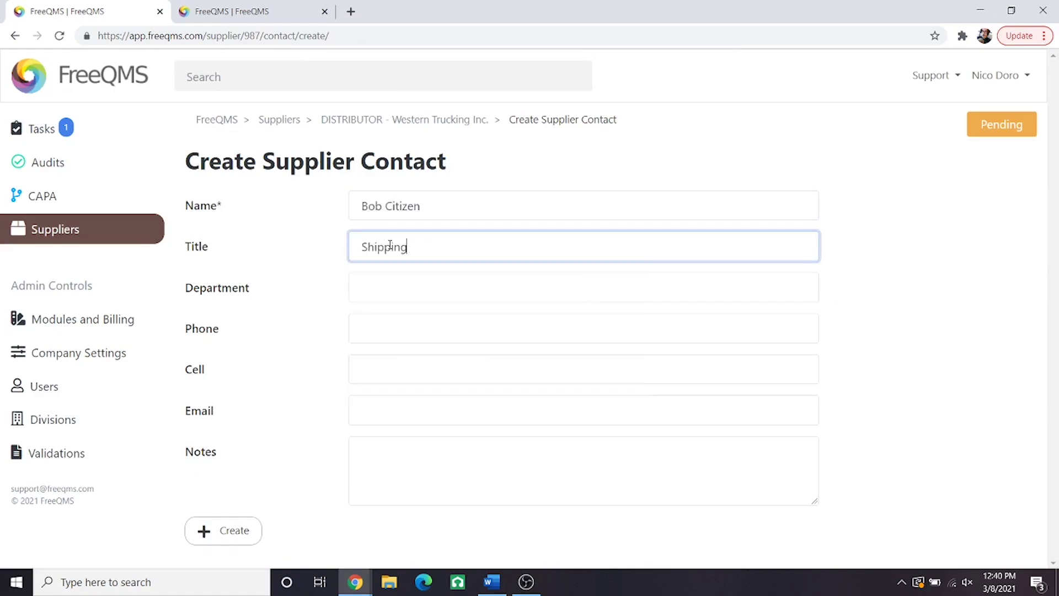
click(375, 287)
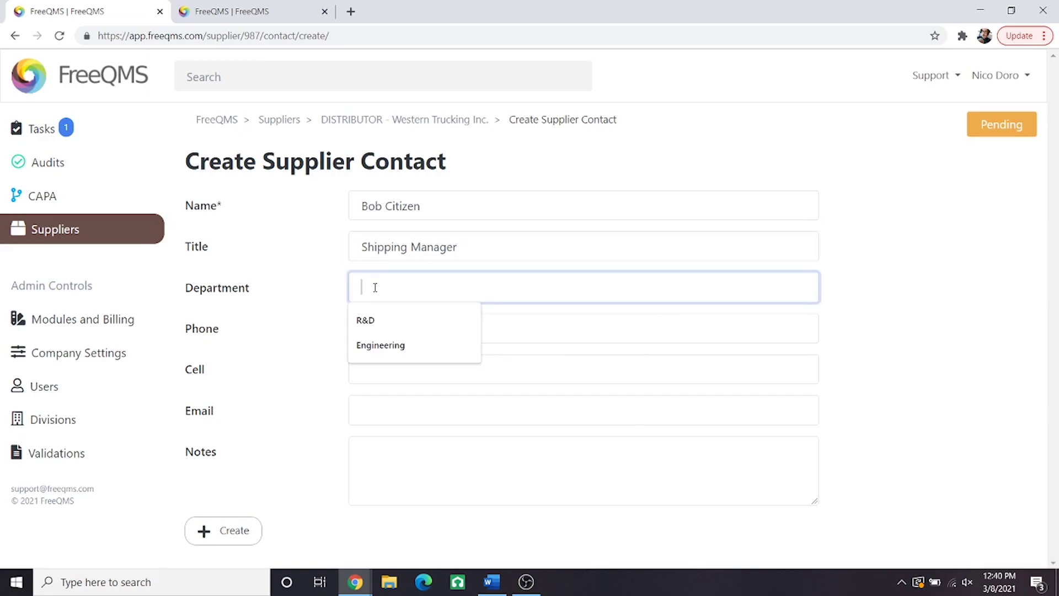
text(Shipping)
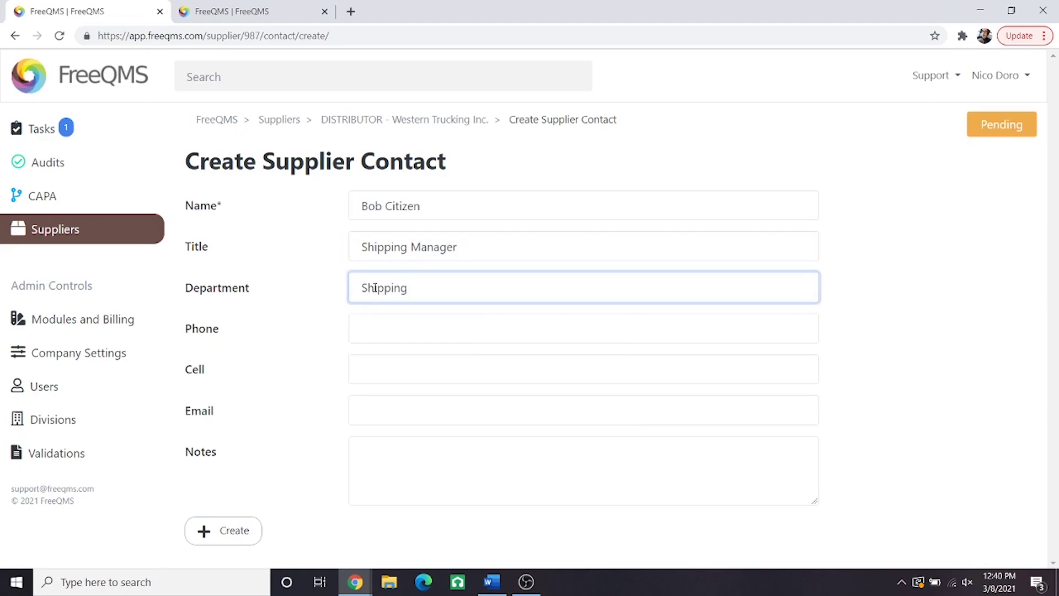
Step: Enter the contact's phone, cell and e-mail, add note 'Primary contact', and create it
click(369, 328)
text(800-)
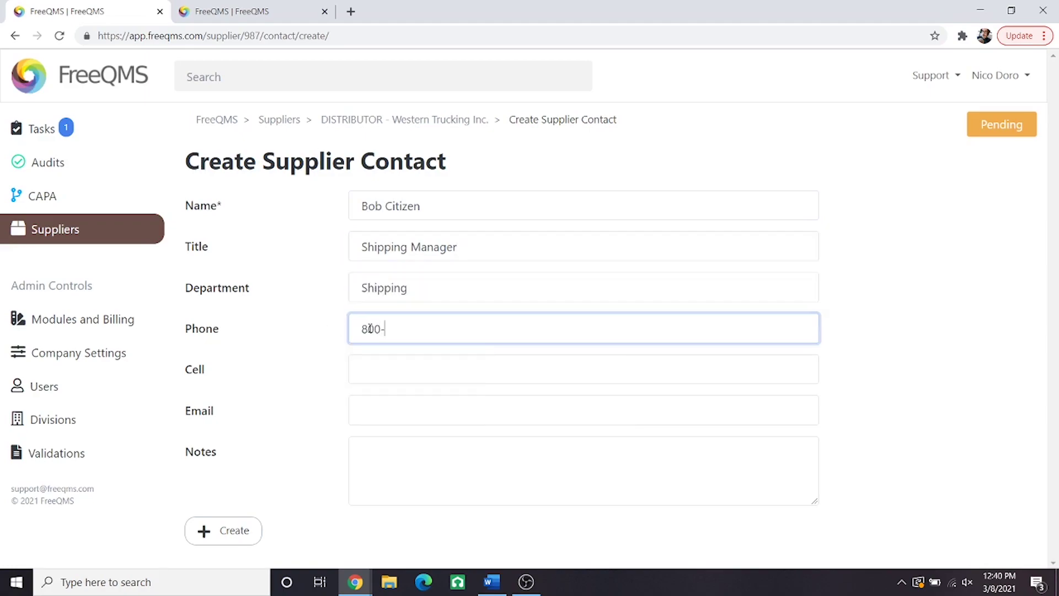
text(500-5000)
click(367, 373)
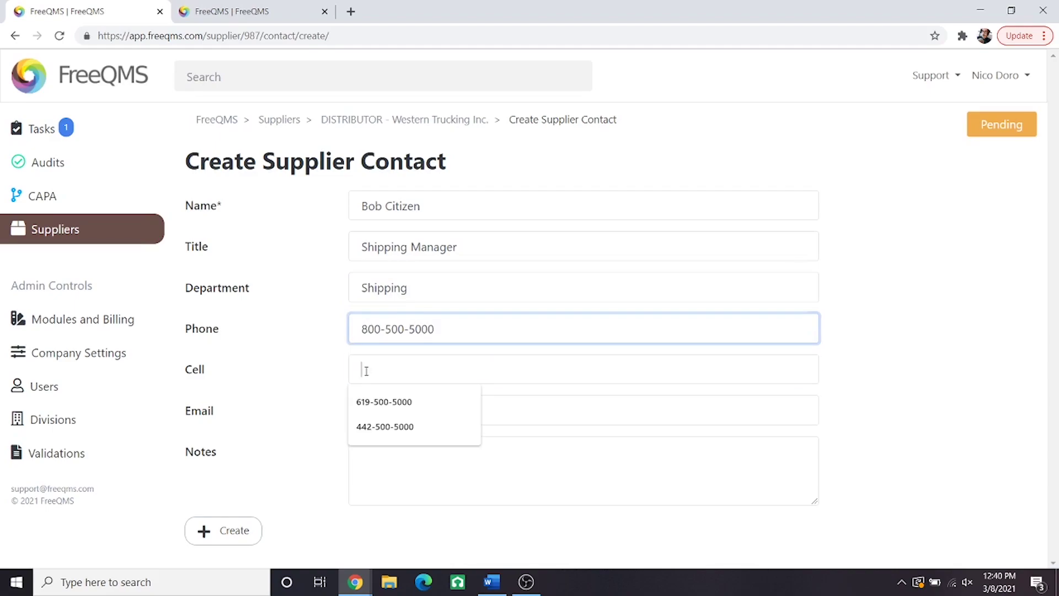
text(900-500)
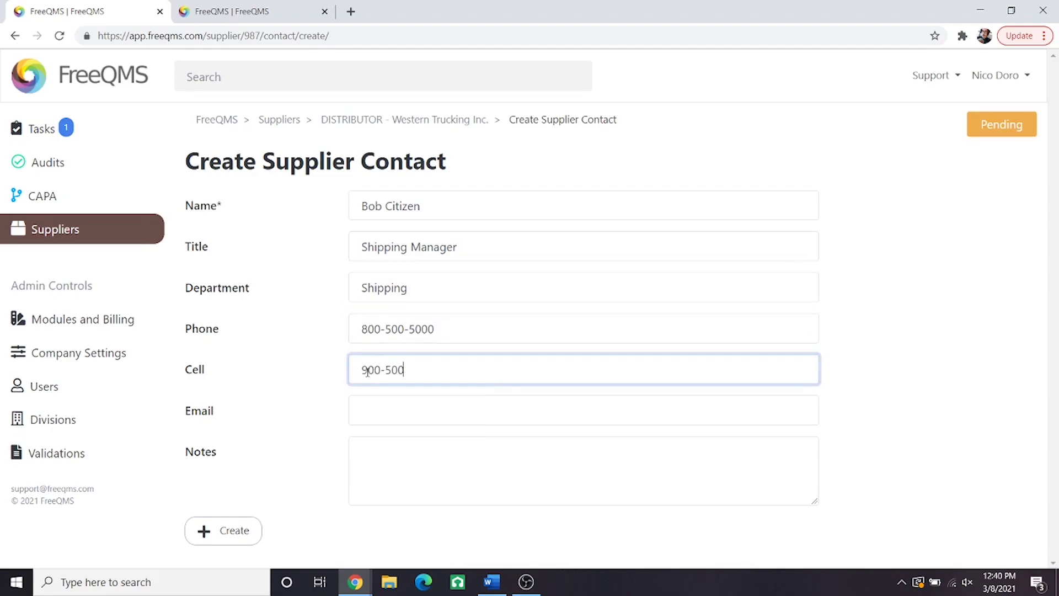
text(-5000)
click(360, 409)
text(Bo)
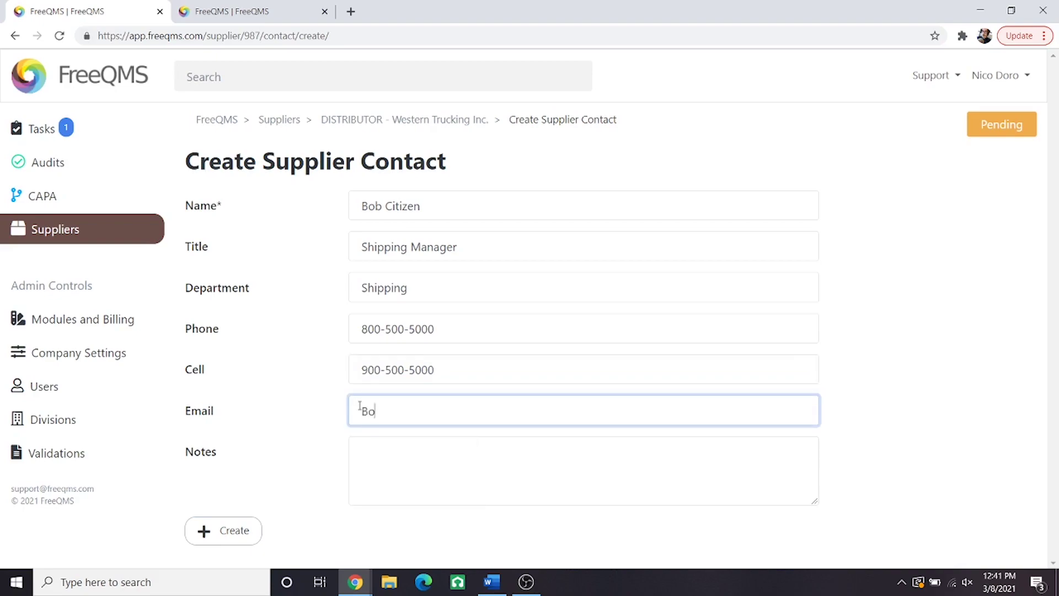
text(b@westerntrucking.example)
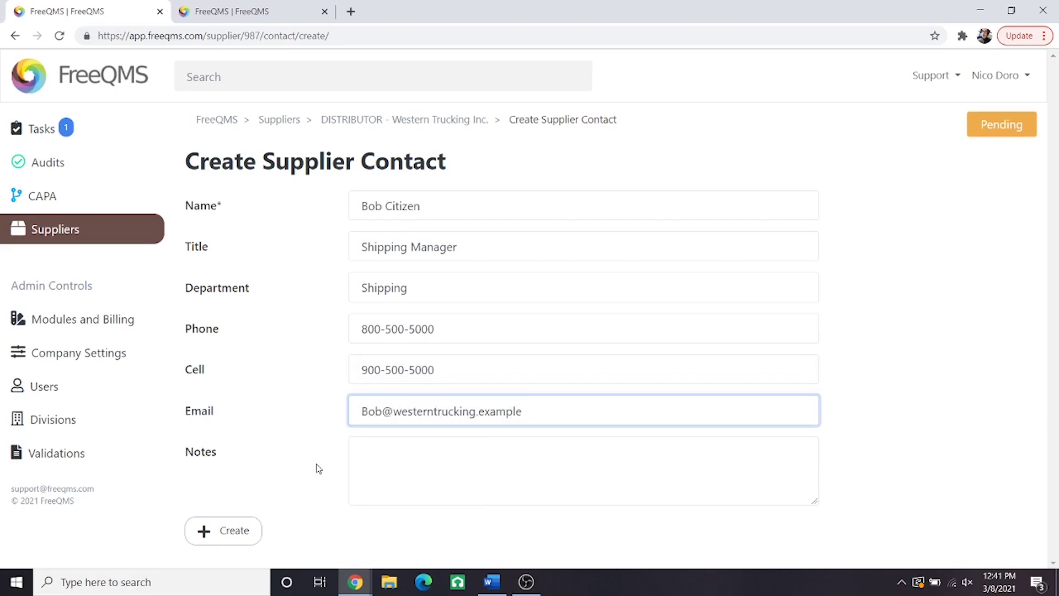
click(352, 456)
text(Primary)
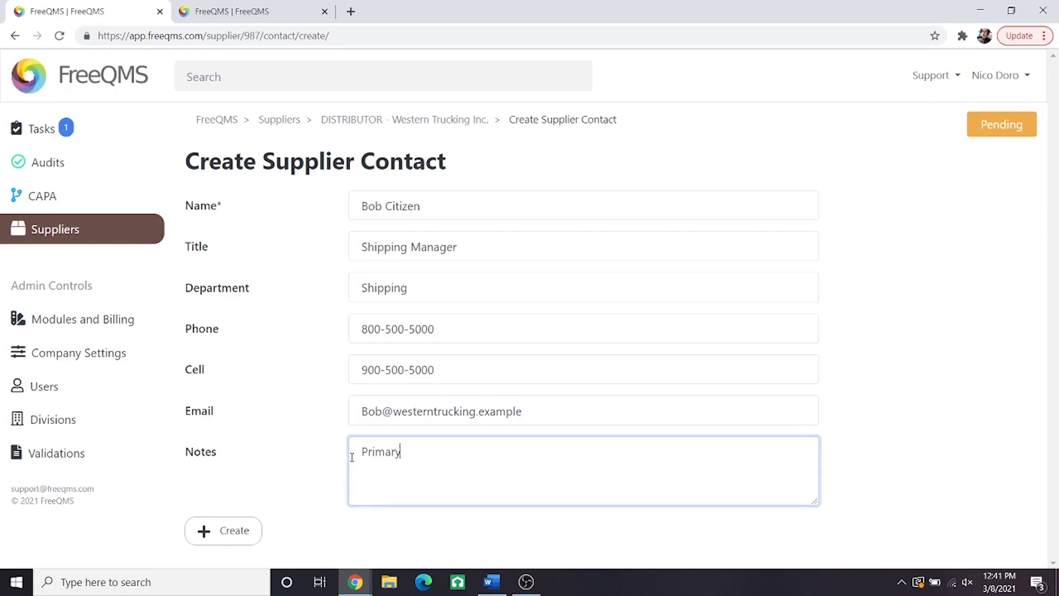
text( contact)
click(242, 529)
click(241, 530)
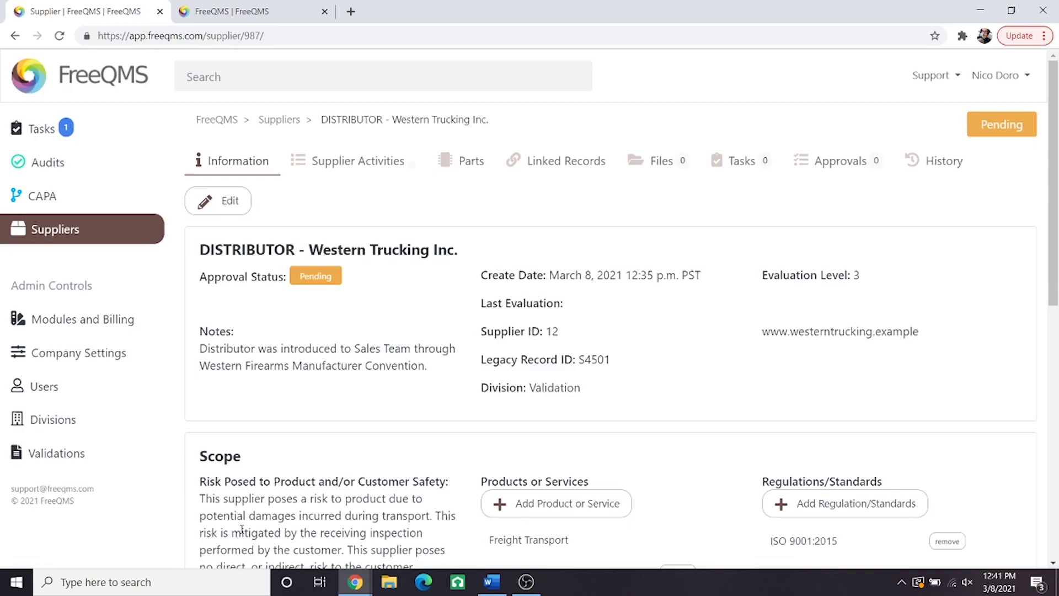
Step: Switch to the Supplier Activities tab for Western Trucking Inc
click(363, 170)
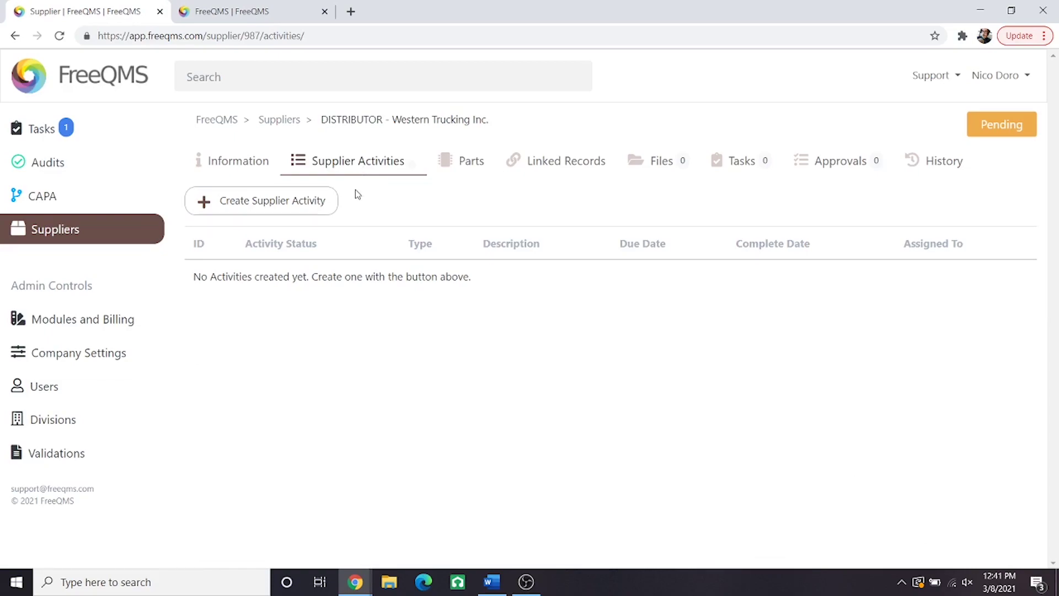
Step: Begin a Monitor and Measure Performance activity, status New, described 'Monitor and measure Western Trucking', assigned to yourself
click(327, 206)
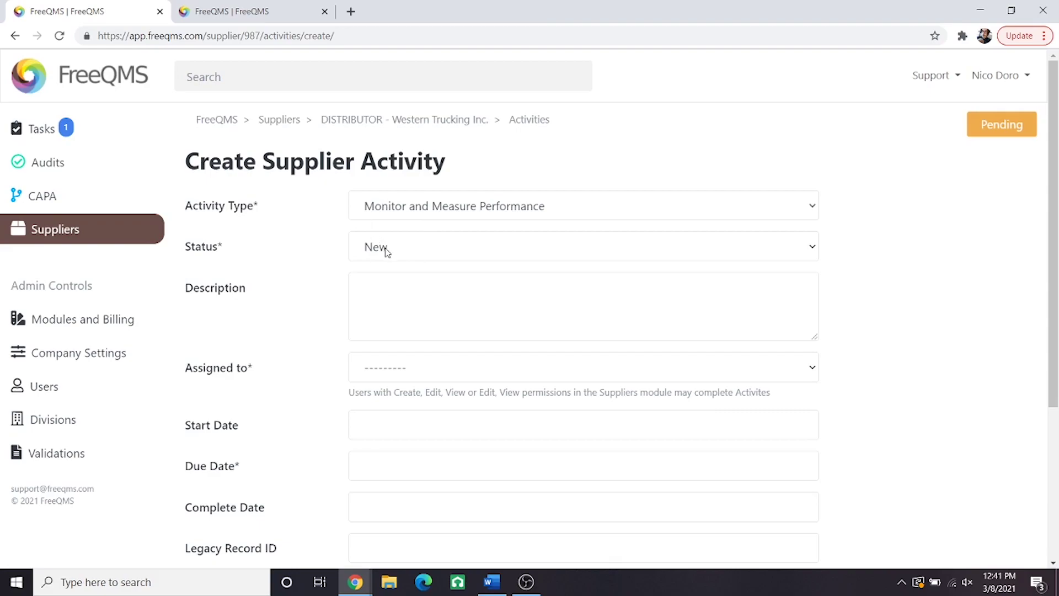
click(386, 251)
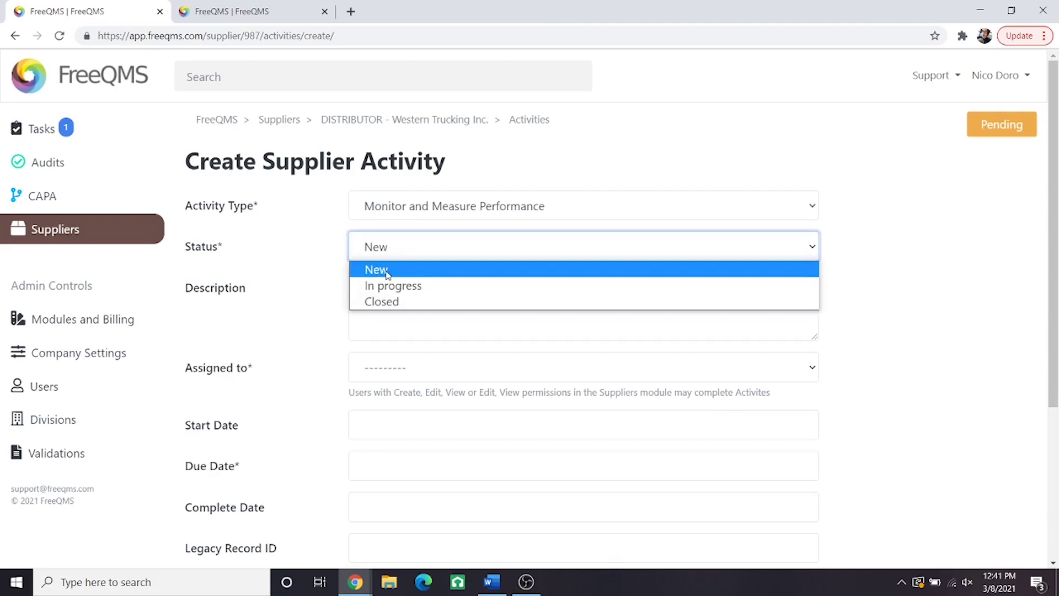
click(386, 272)
click(387, 290)
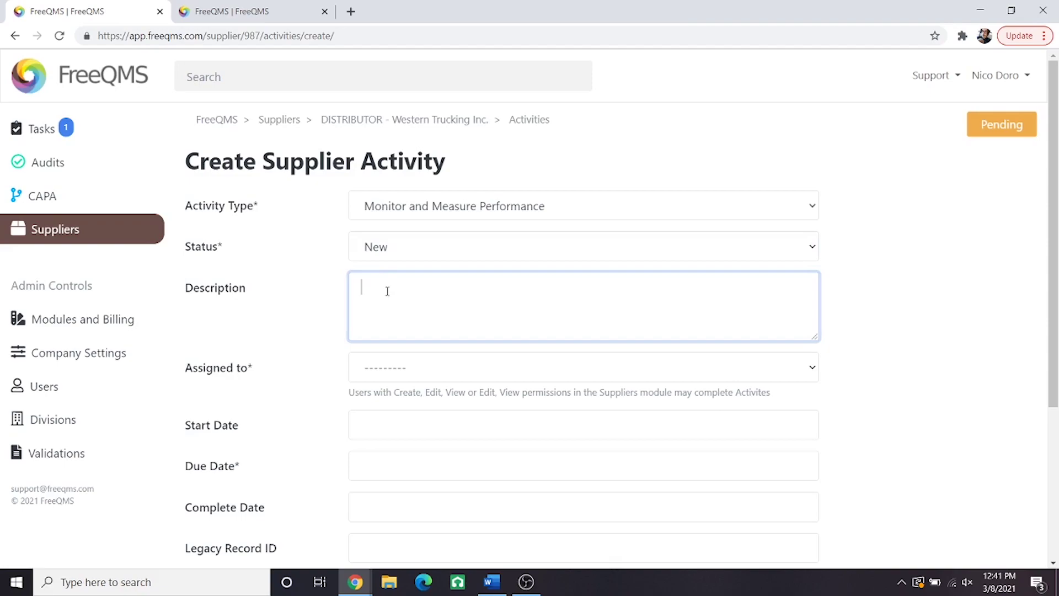
text(Monitor and measure Western Trucking)
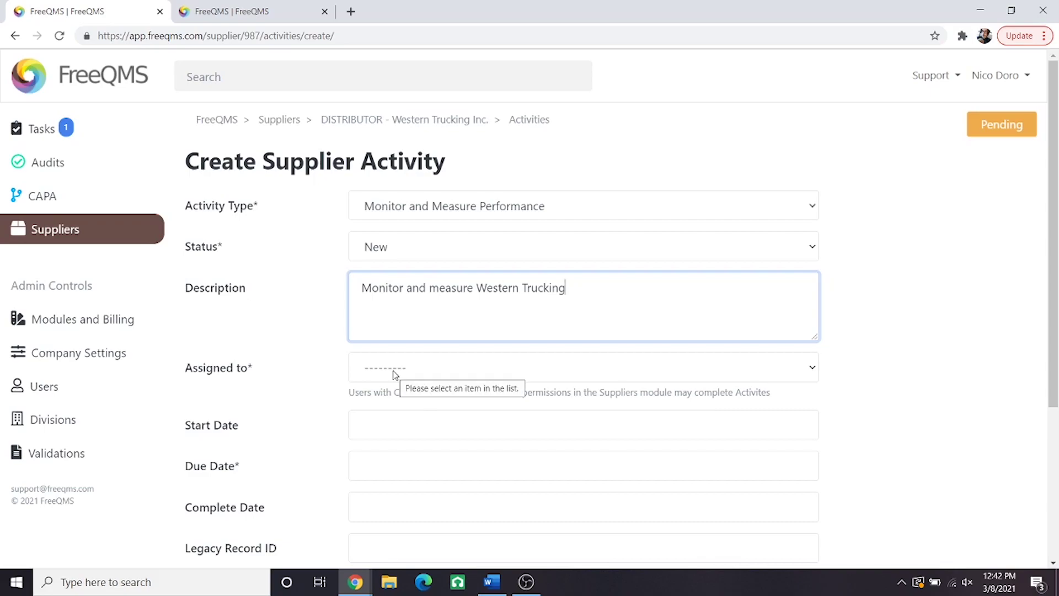
click(392, 371)
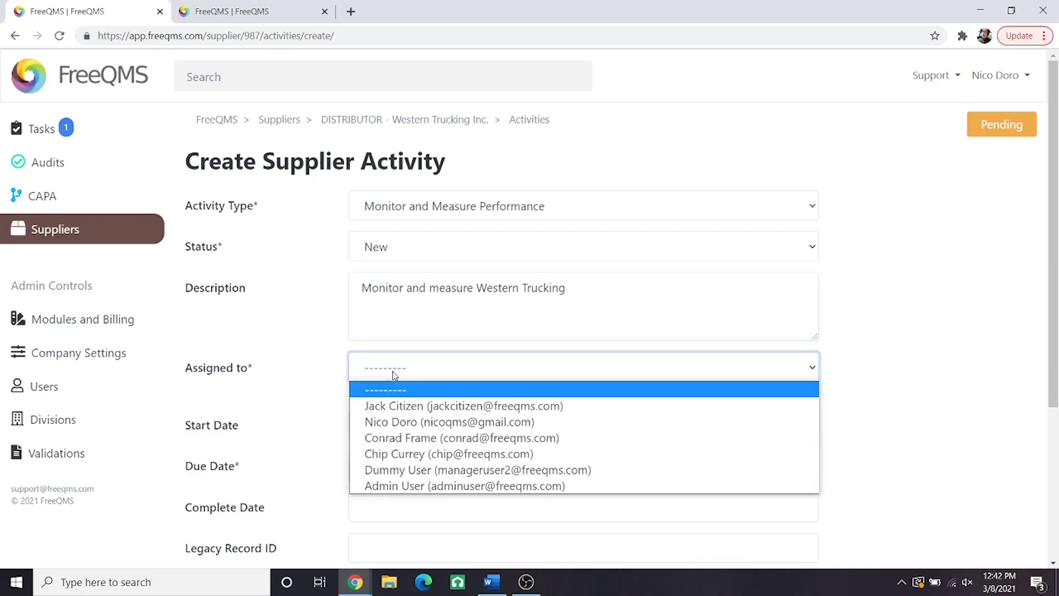
click(385, 421)
Step: Set start March 8 and due March 15, 2021, Legacy ID and notes N/A, and create it
click(385, 420)
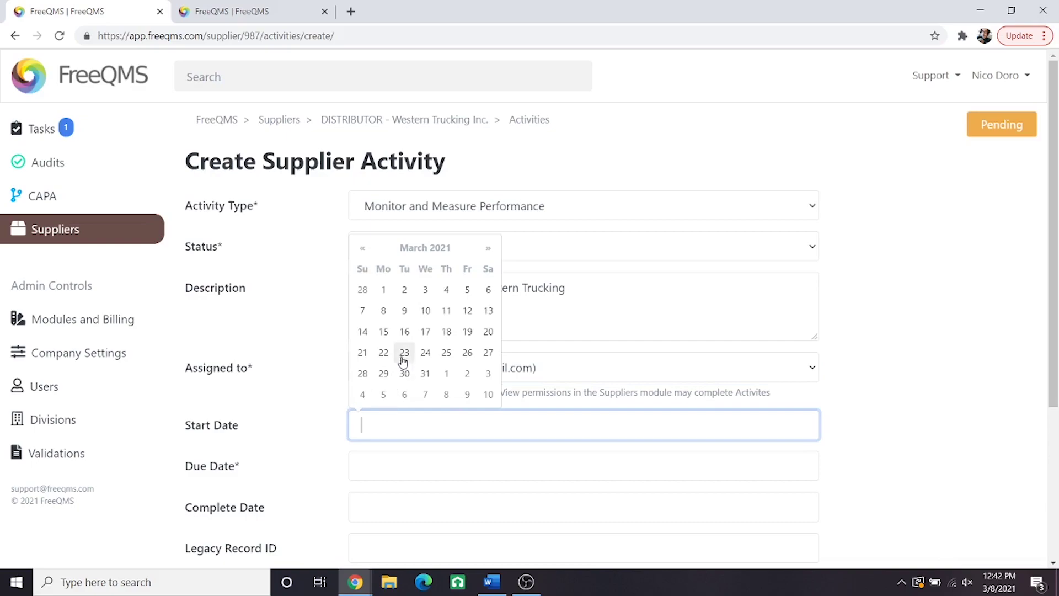
click(384, 310)
click(389, 460)
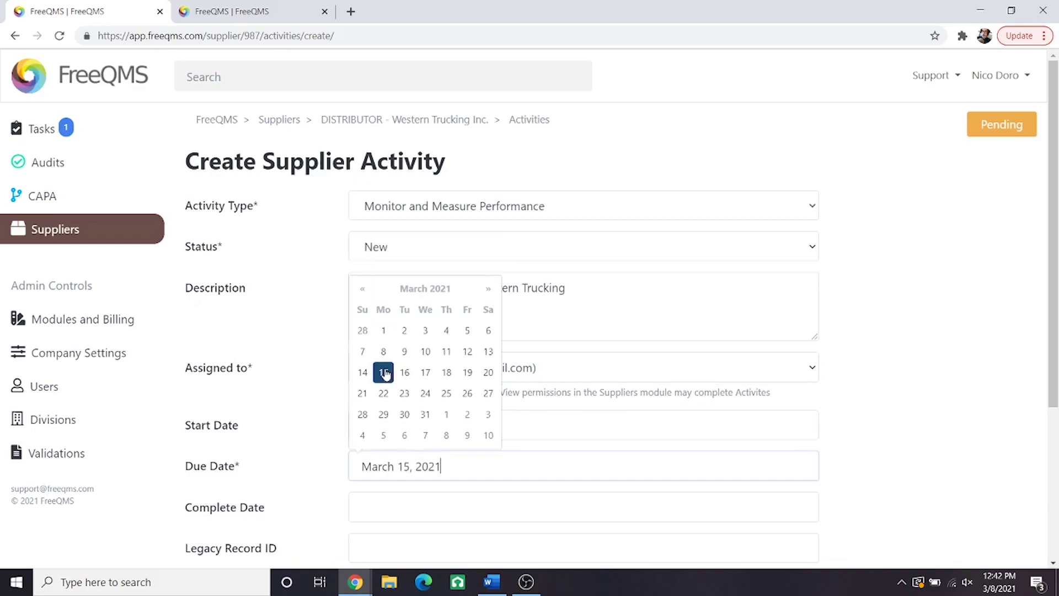
click(386, 504)
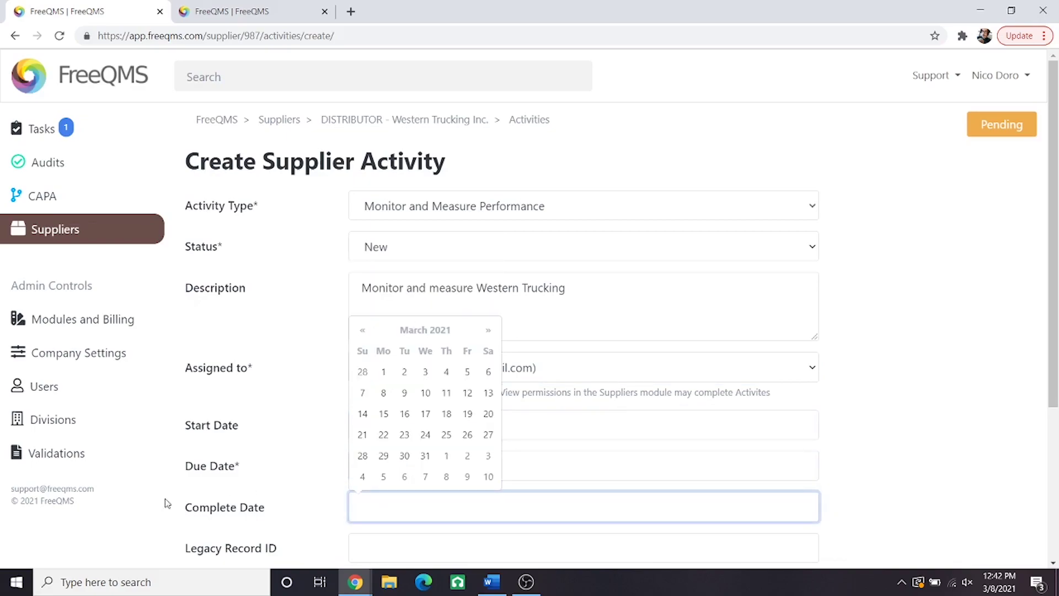
scroll(262, 506, down, 1)
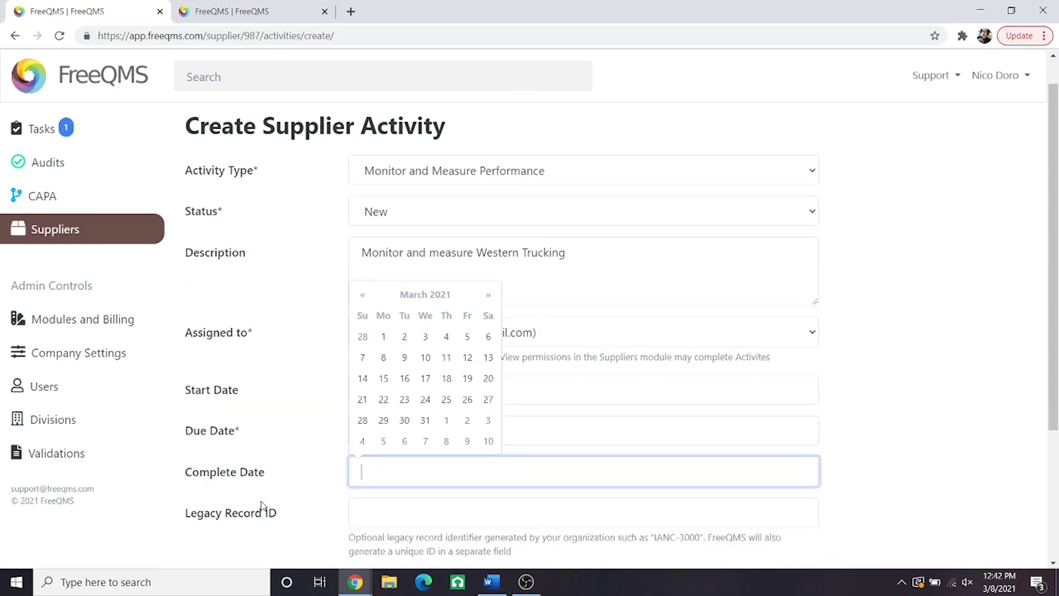
scroll(262, 506, down, 1)
click(368, 482)
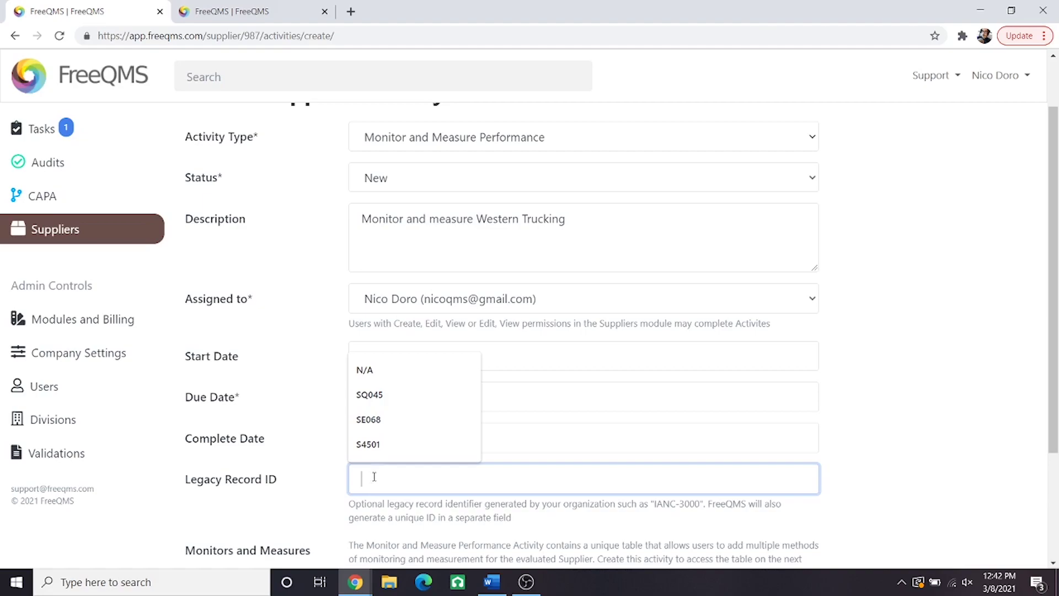
click(371, 370)
scroll(326, 462, down, 3)
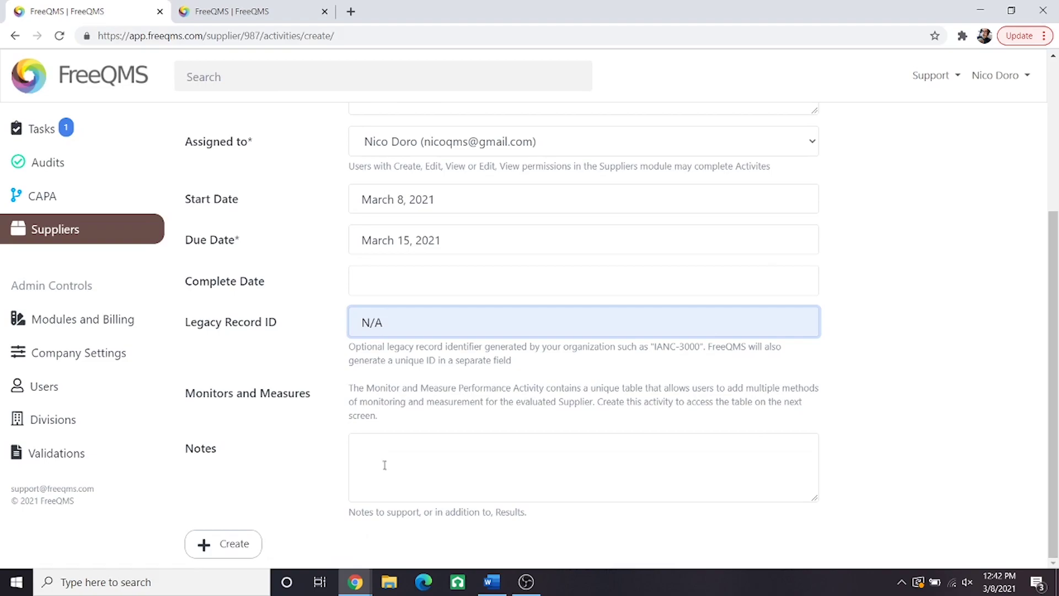
click(386, 402)
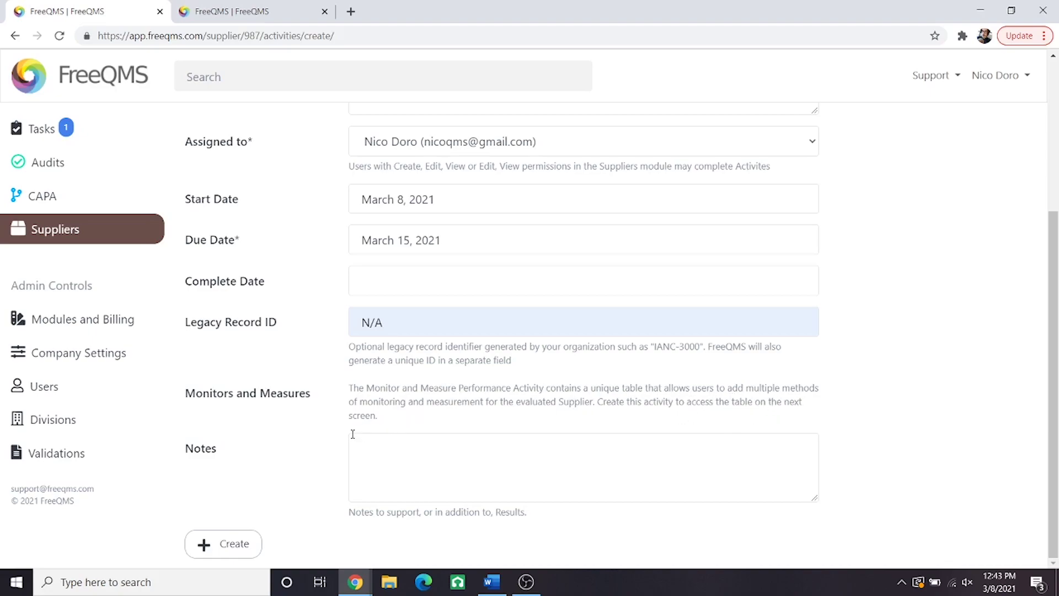
click(382, 462)
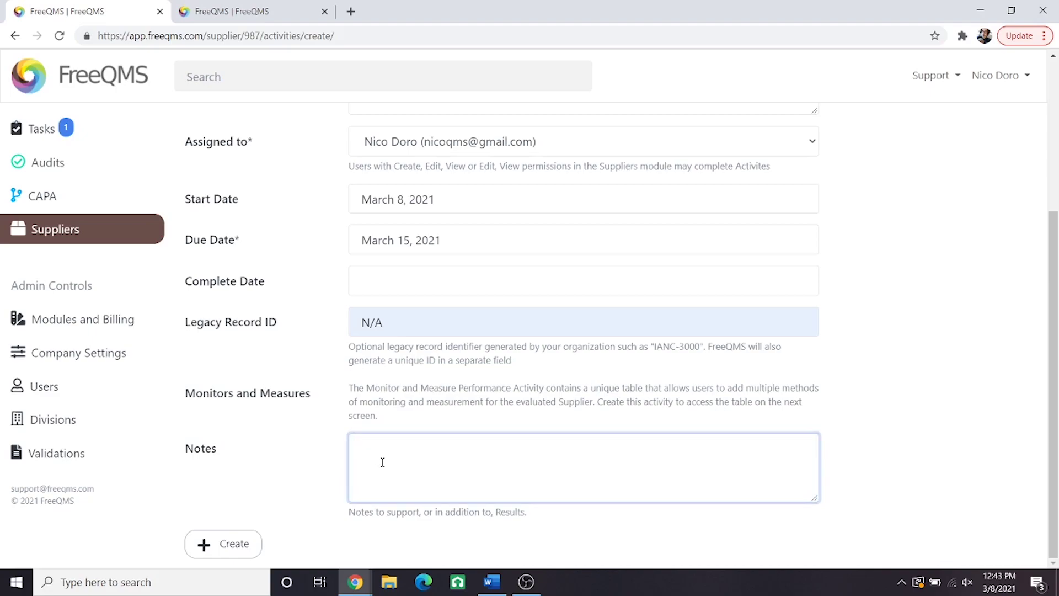
text(N/A)
click(246, 545)
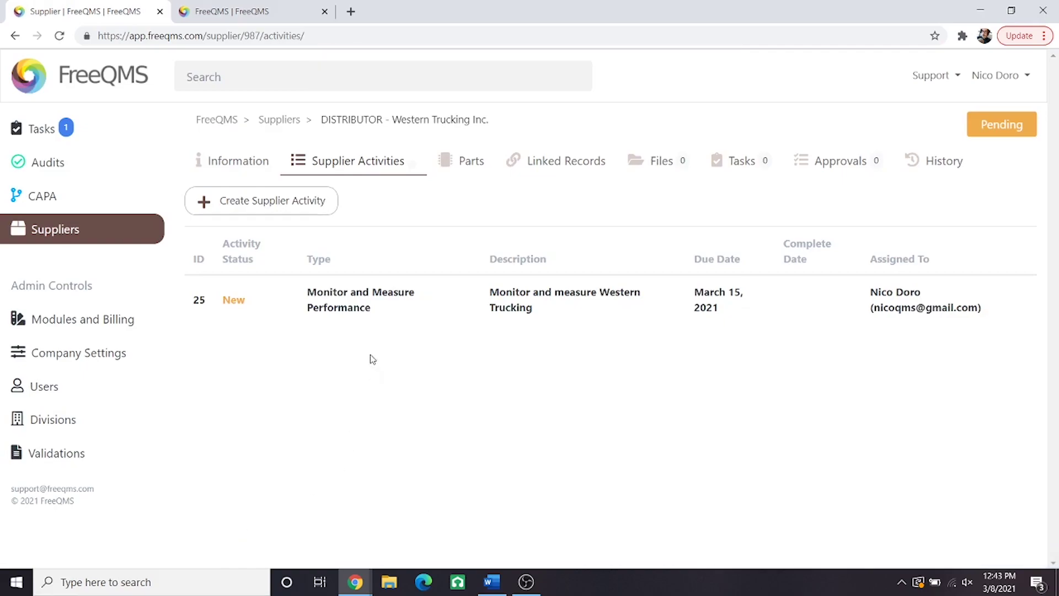
Step: Open activity 25 and start adding a monitor or measure to it
click(352, 300)
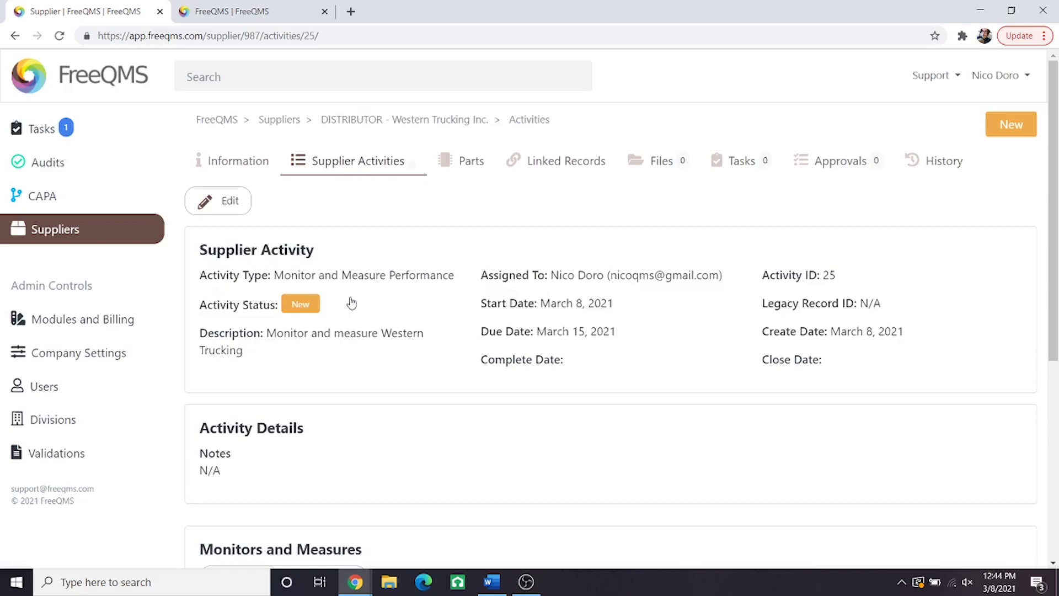
scroll(352, 303, down, 3)
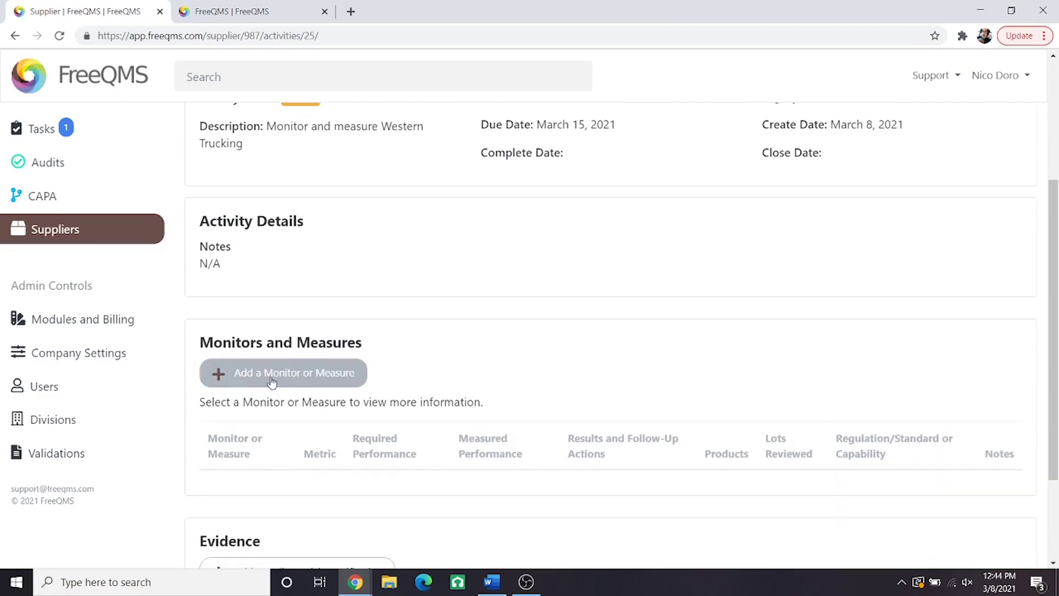
click(301, 384)
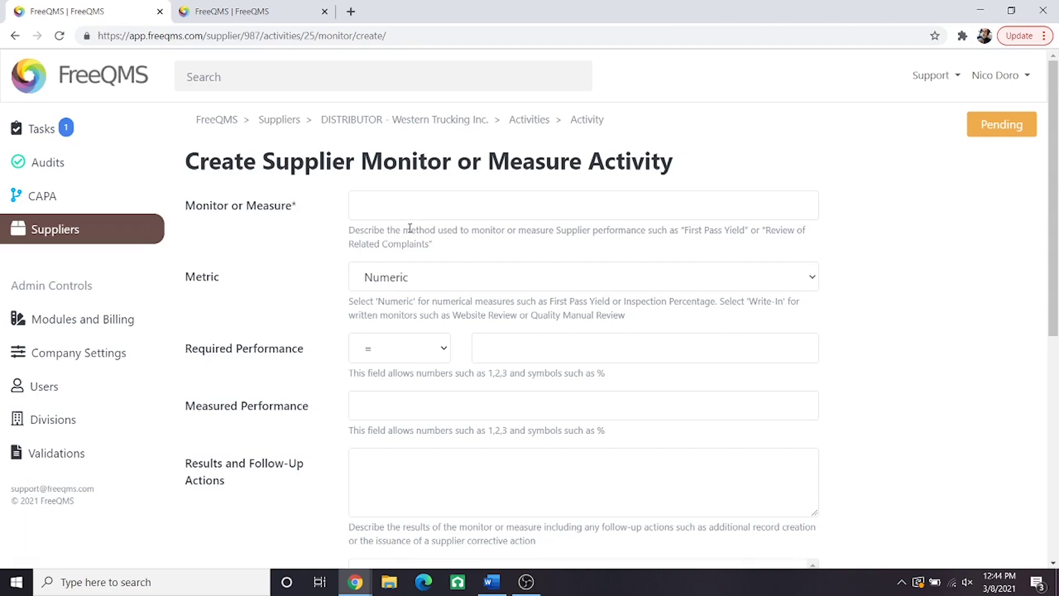
Step: Enter 'Complaint Review' as the measure, keeping Numeric metric and '=' with required value 0
click(389, 208)
text(Complain)
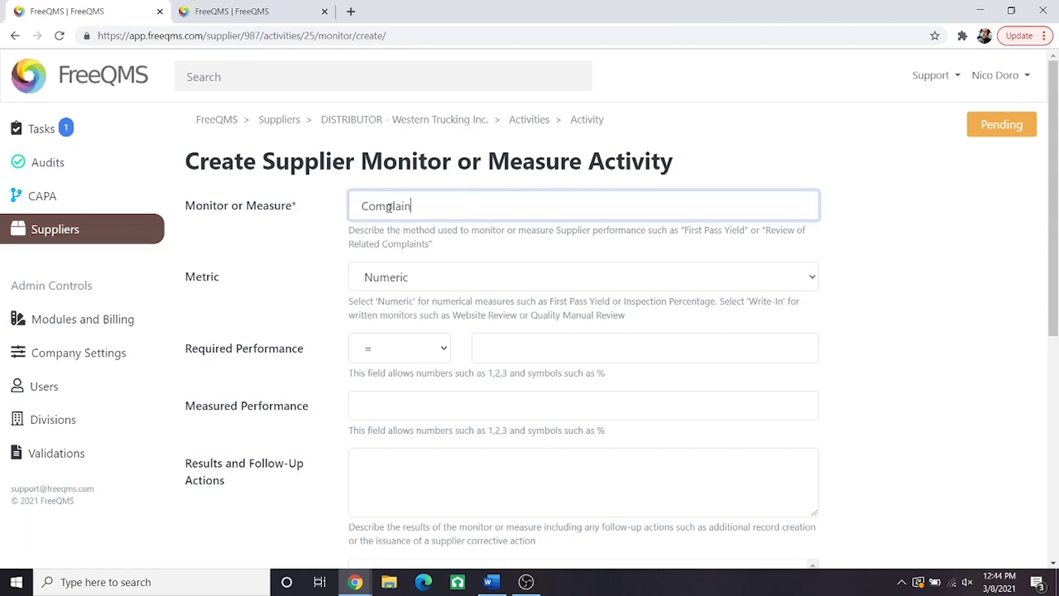
text(t Review)
click(399, 281)
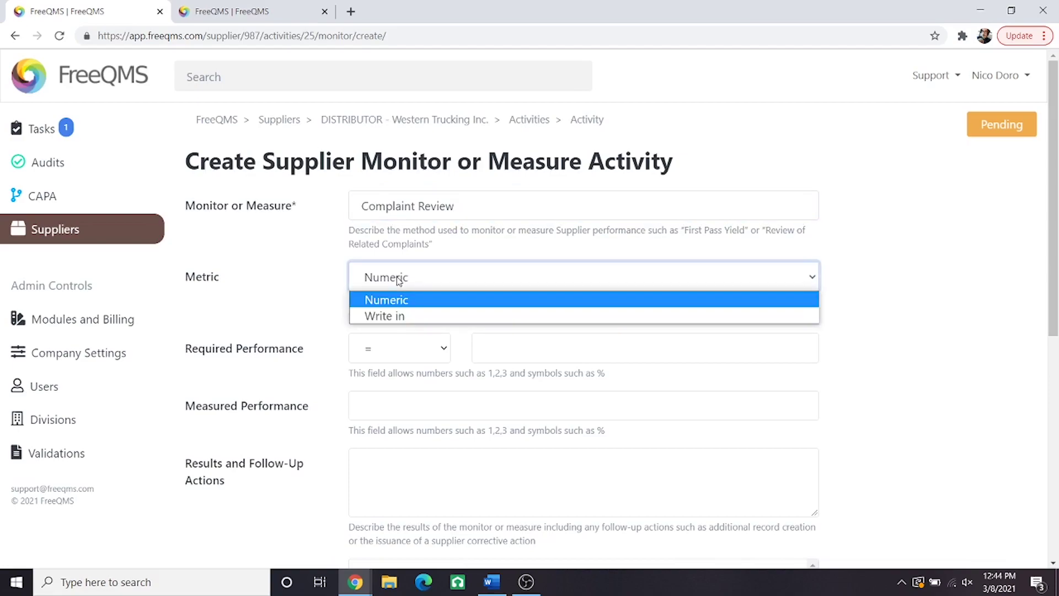
click(403, 303)
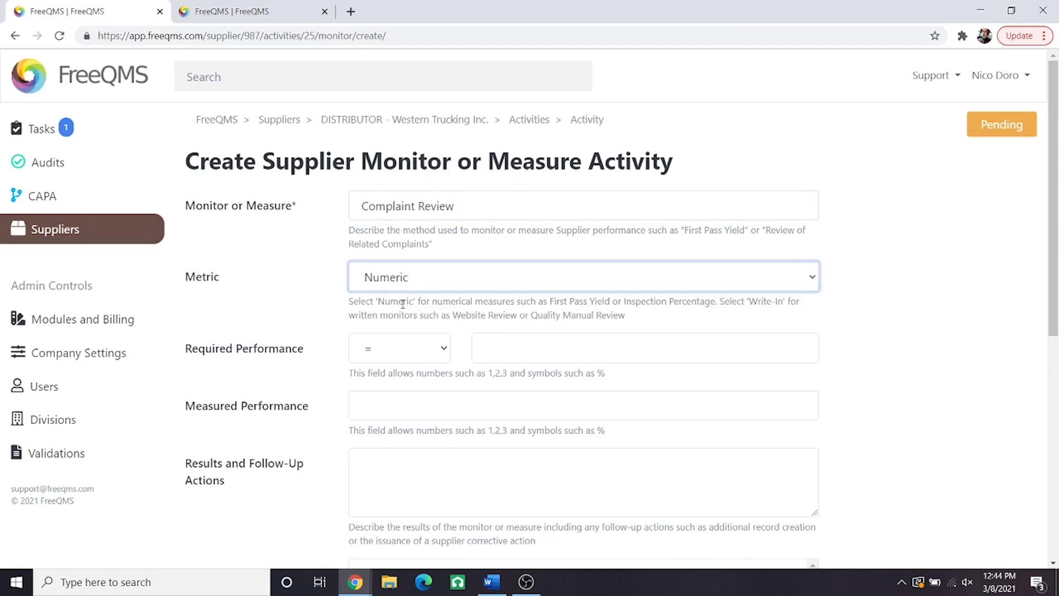
click(413, 346)
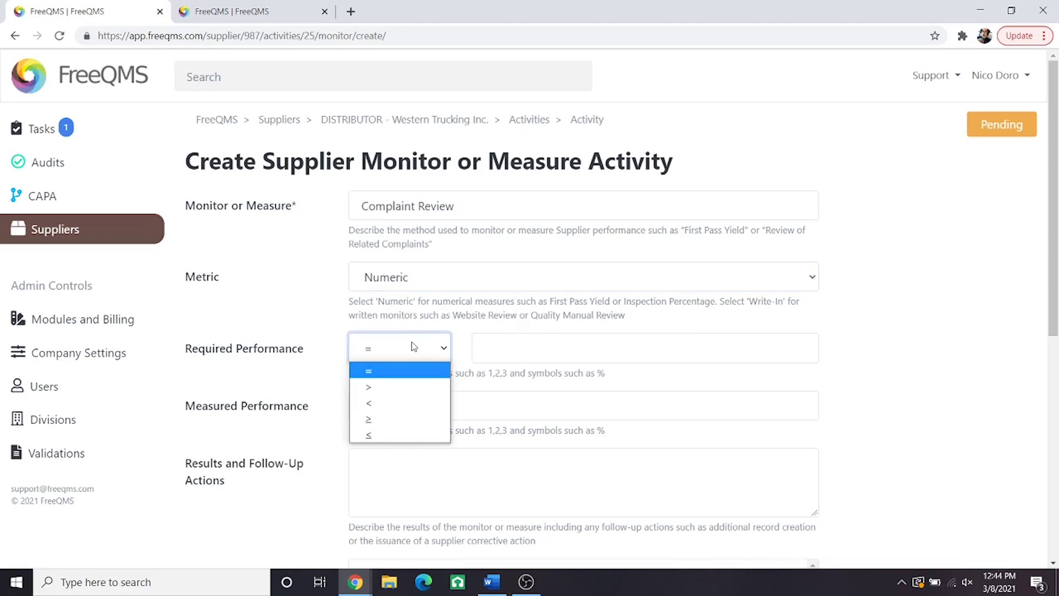
click(411, 370)
click(503, 354)
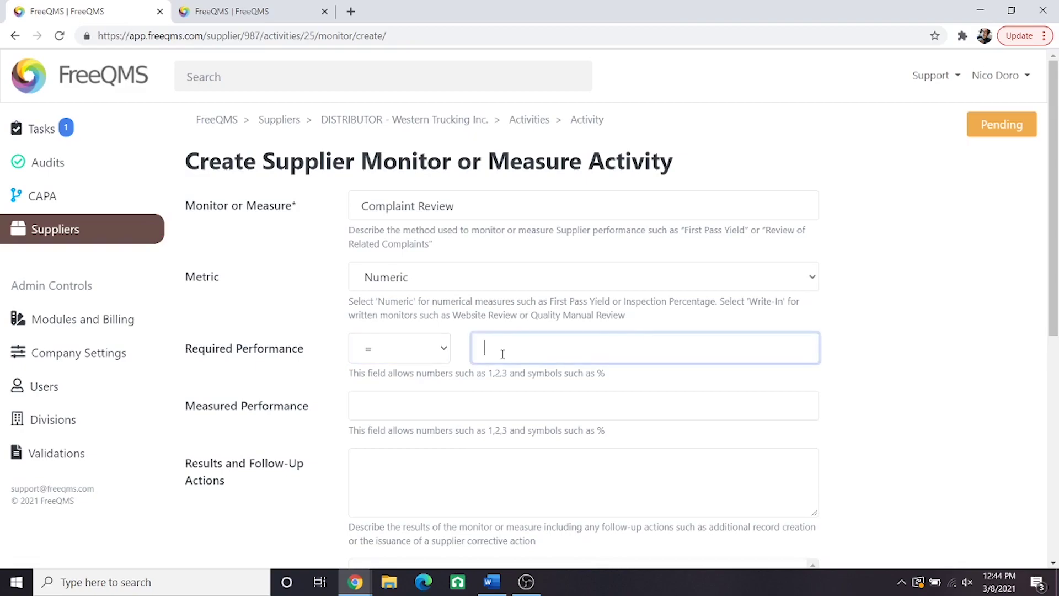
text(0)
click(513, 393)
scroll(497, 381, down, 2)
click(466, 367)
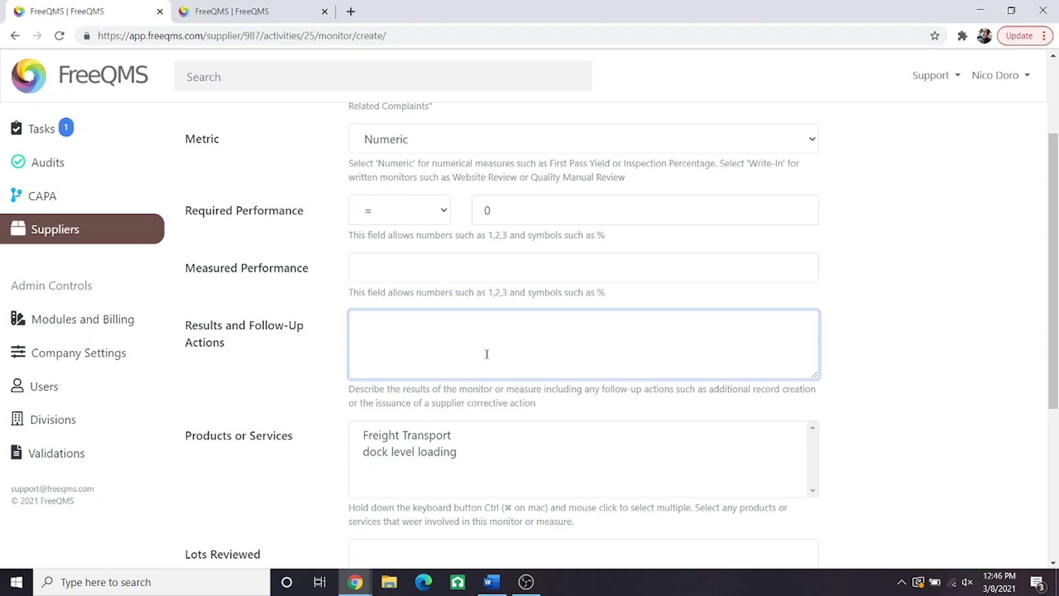
Step: Set measured performance to 0 and record that no complaint records exist, no additional actions required
click(452, 279)
text(0)
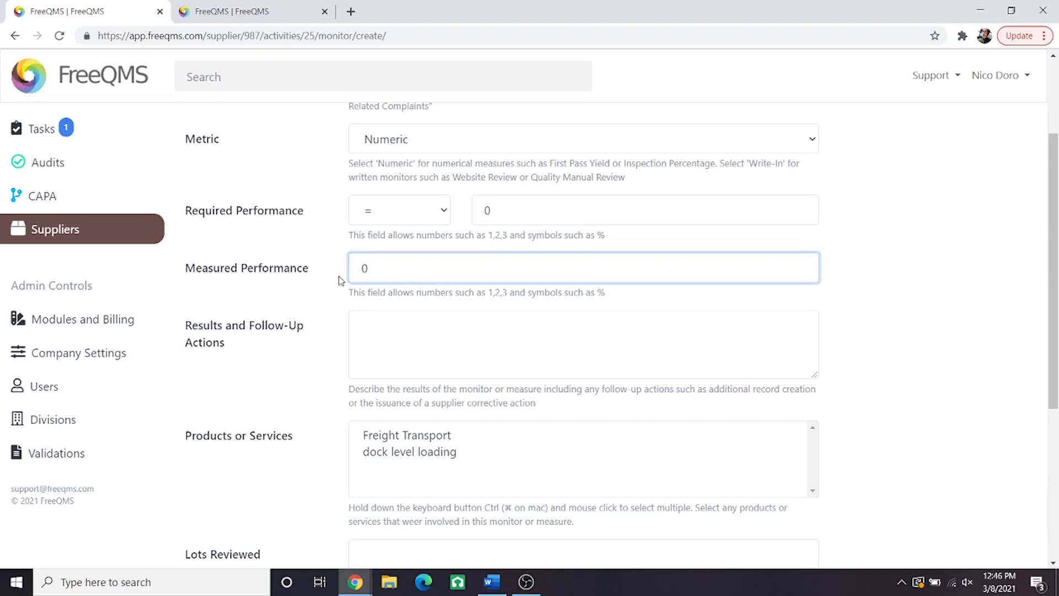
click(377, 340)
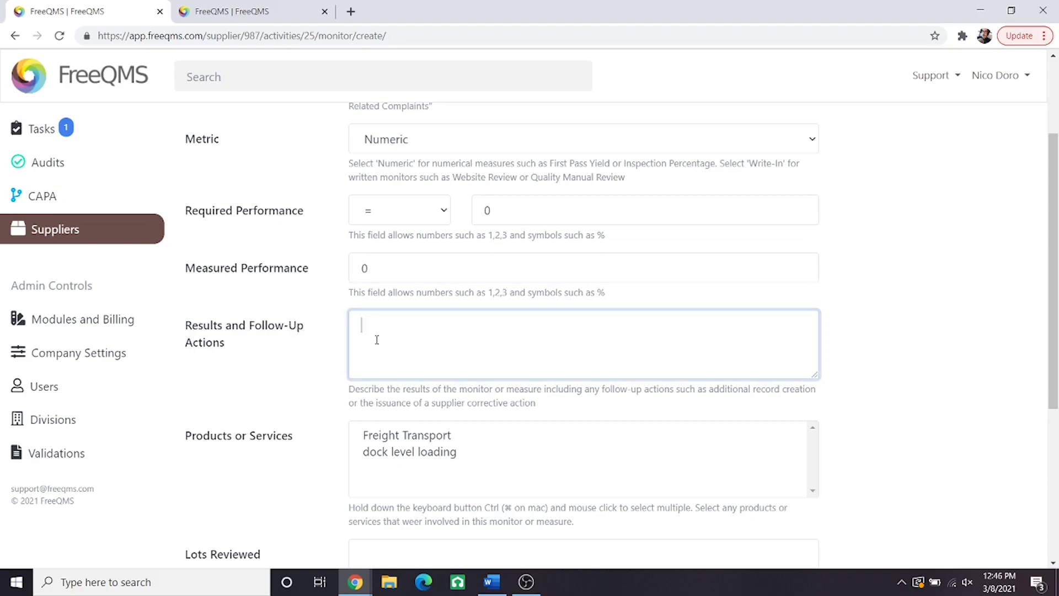
text(There are no Complaint records associ)
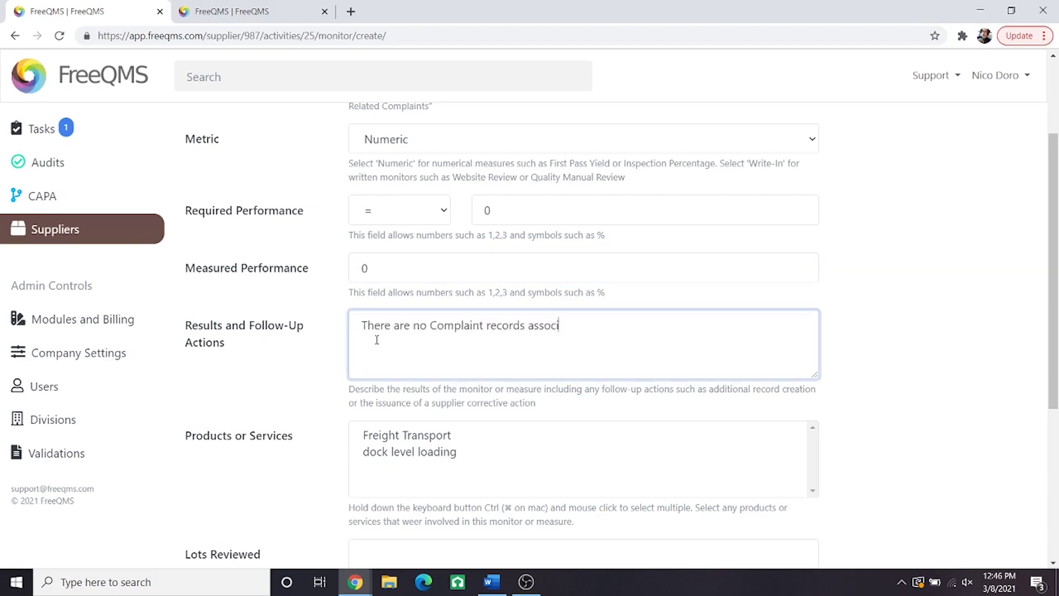
text(ated with this Supplier. No additional)
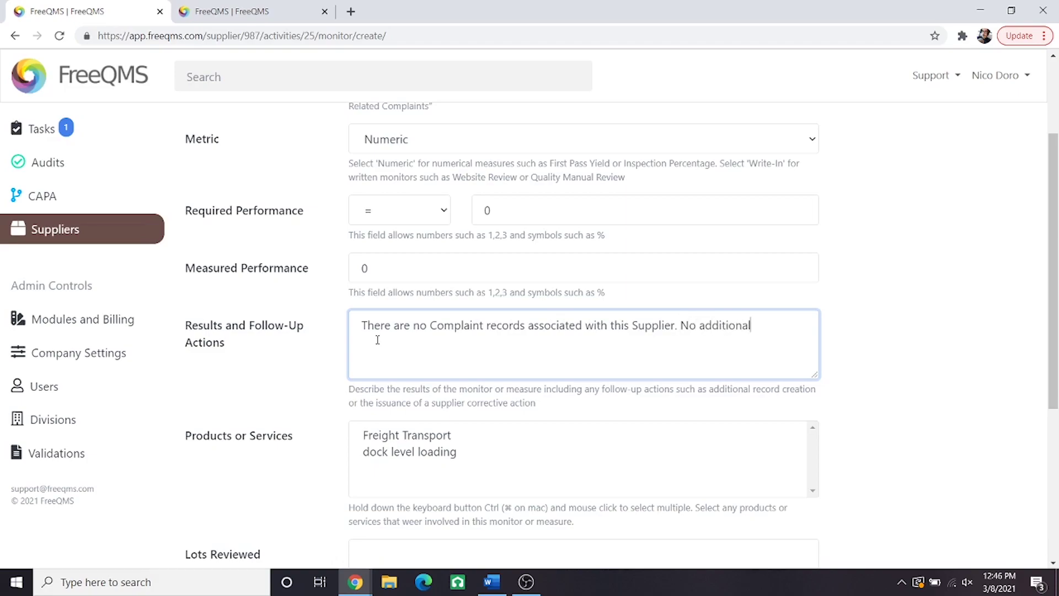
text( actions required.)
Step: Select both products, lots L34056, L34508, L34509, ISO 9001:2015, add the initial-evaluation note, and create
scroll(378, 340, down, 1)
click(371, 368)
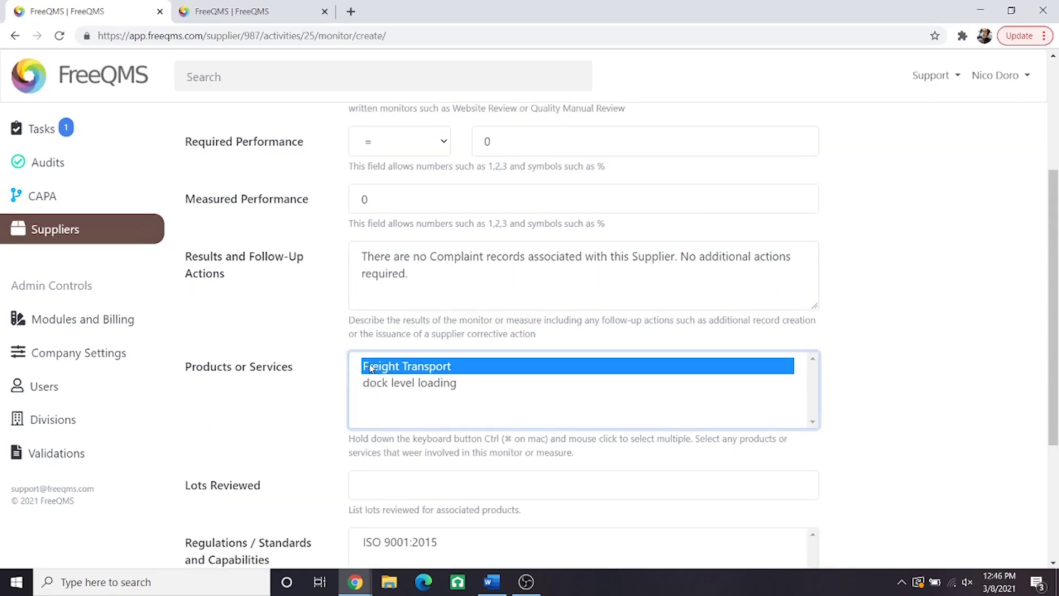
ctrl+click(372, 384)
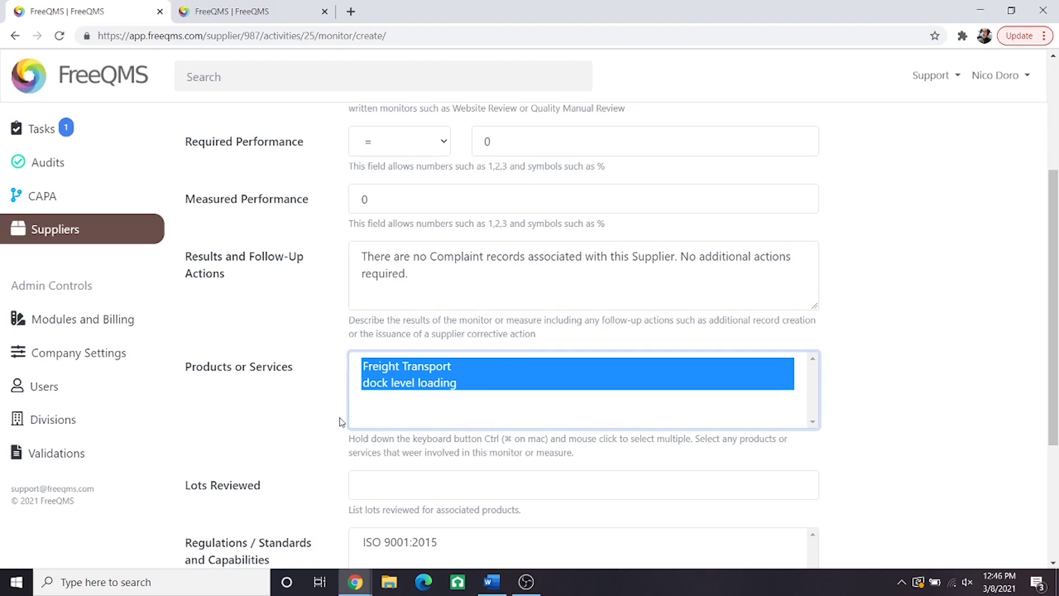
click(395, 482)
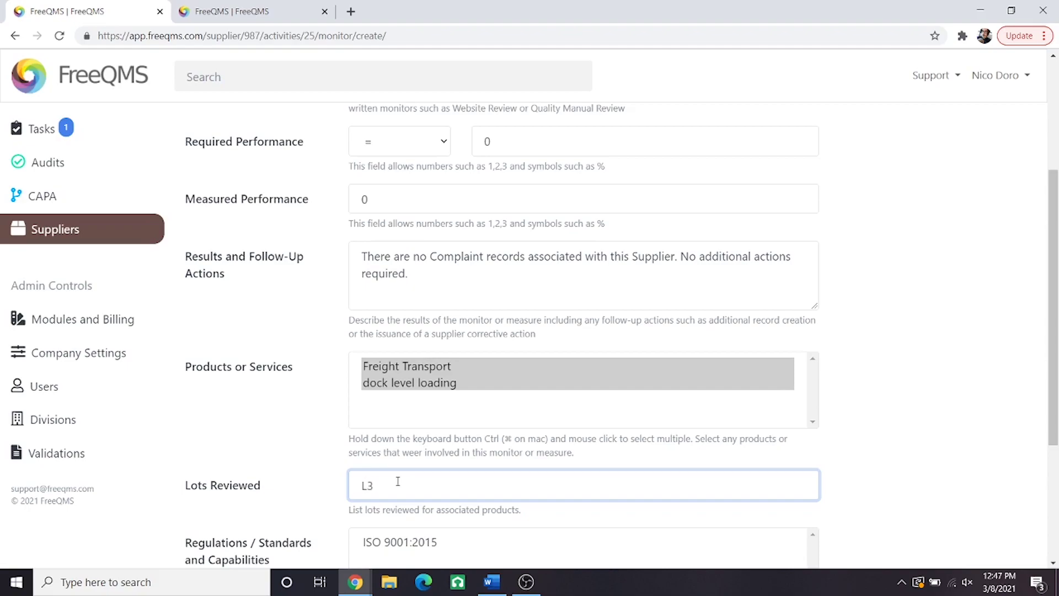
text(4056, L34508, L34509)
scroll(362, 508, down, 4)
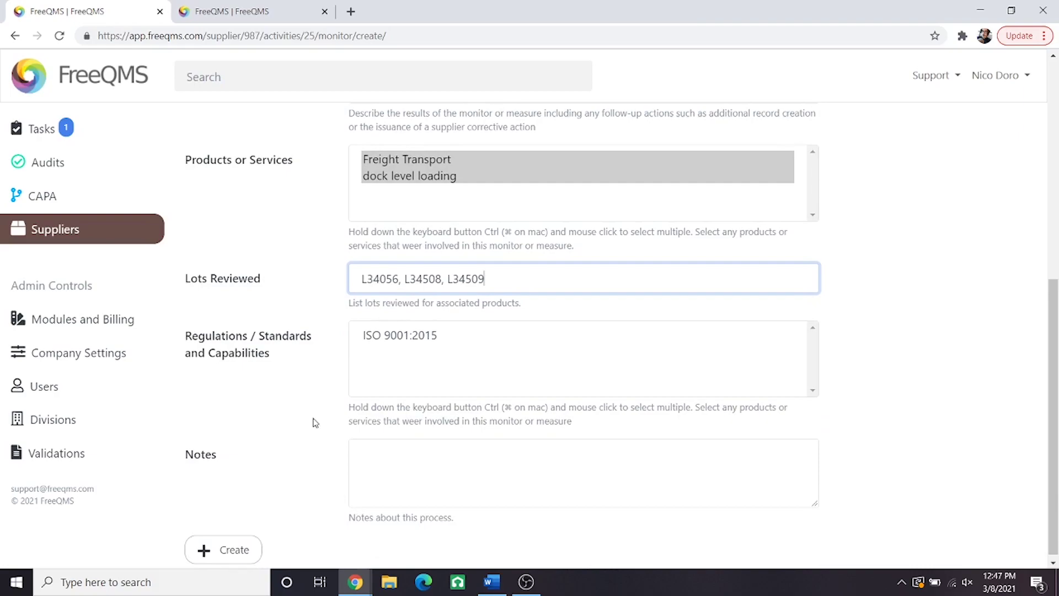
click(431, 338)
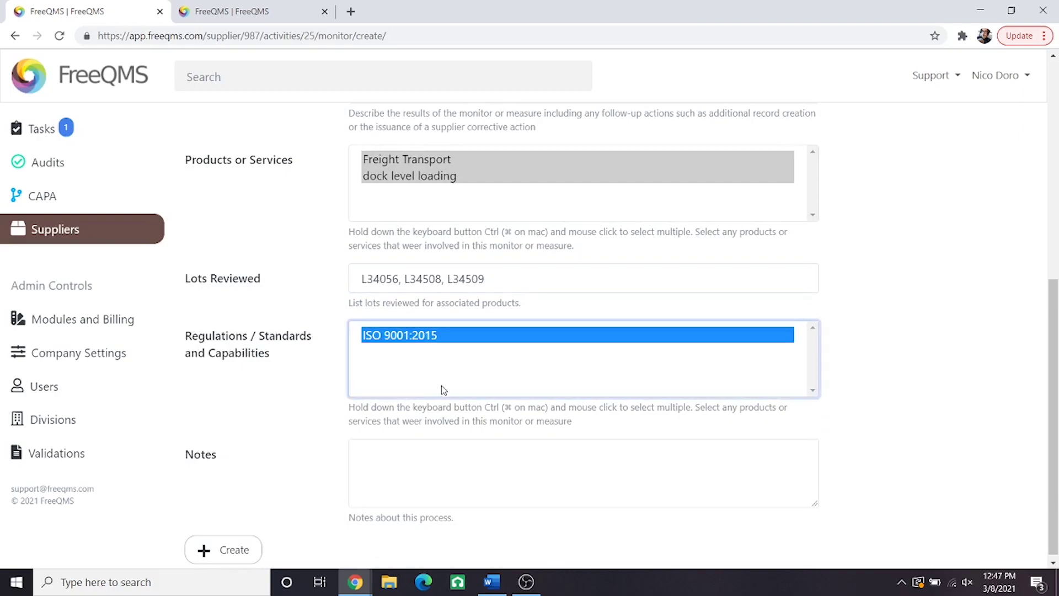
click(438, 477)
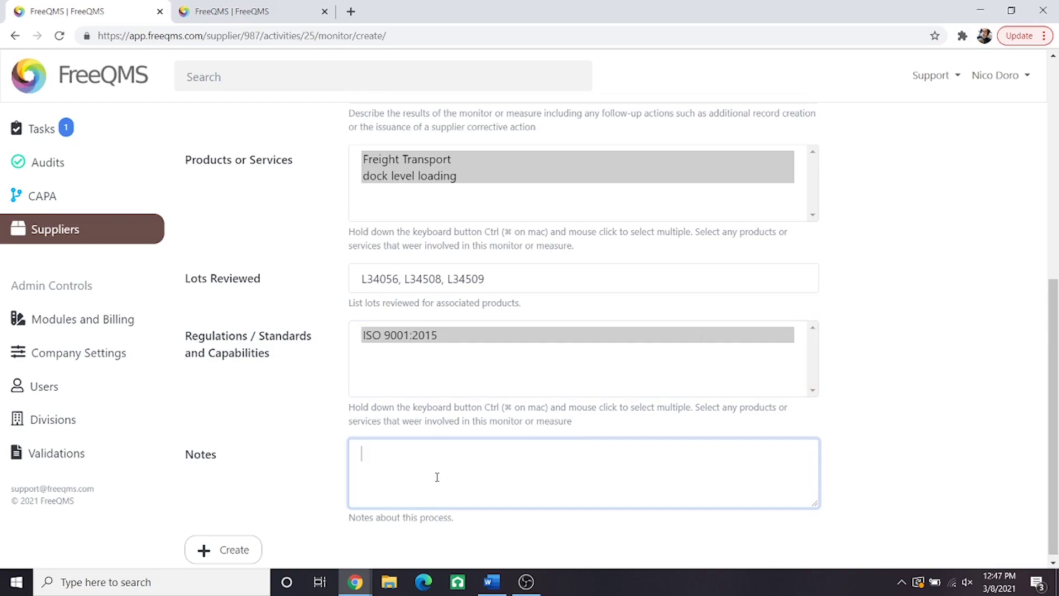
text(Initial evaluation. No Complaints recorded.)
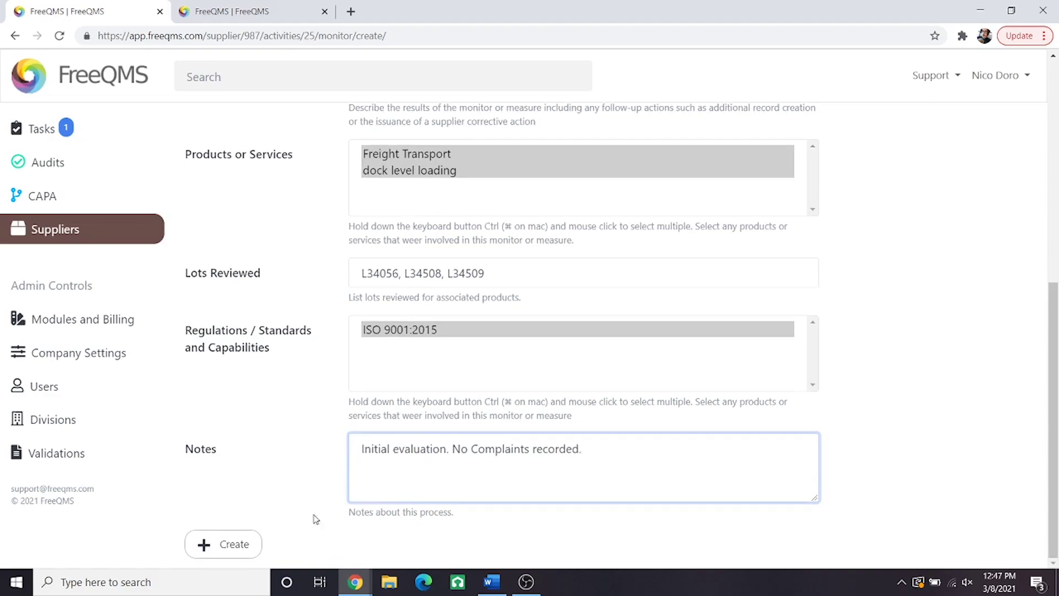
click(231, 549)
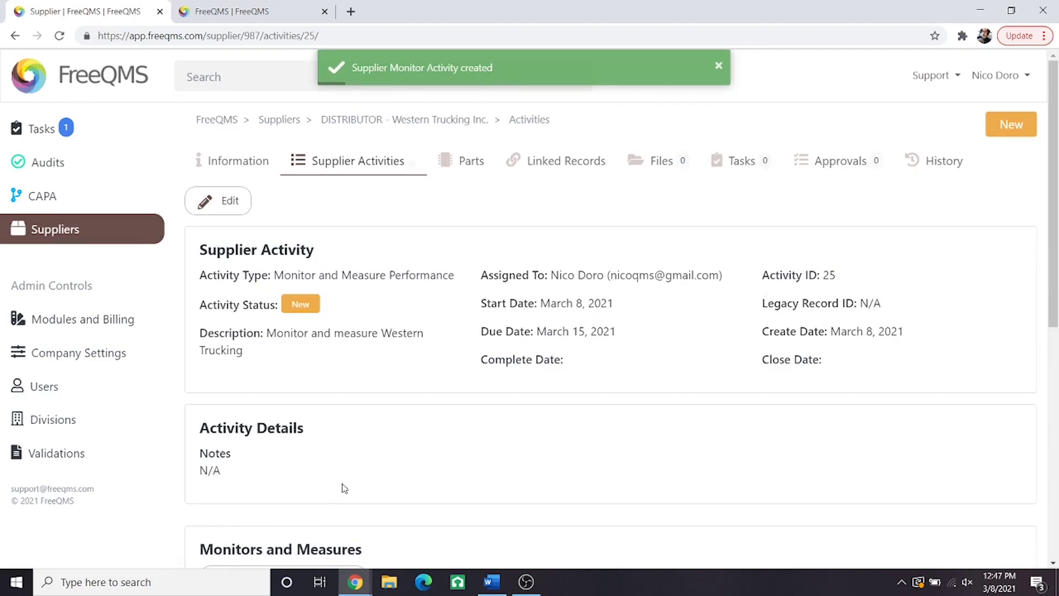
Step: Scroll to the Evidence section and begin adding a supplier activity verification
scroll(340, 490, down, 6)
scroll(298, 475, down, 1)
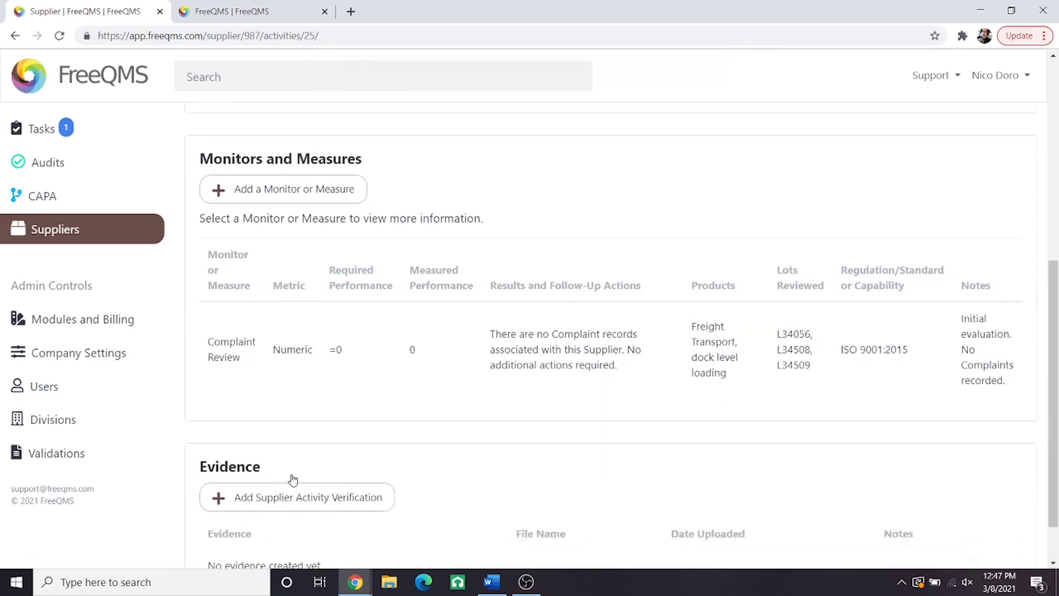
scroll(293, 479, down, 1)
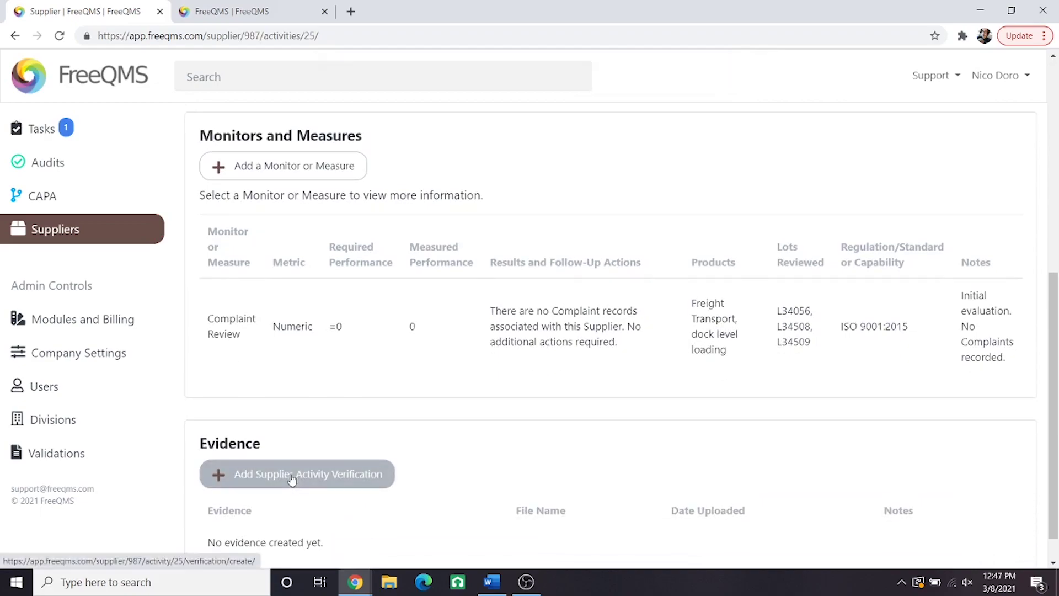
click(284, 485)
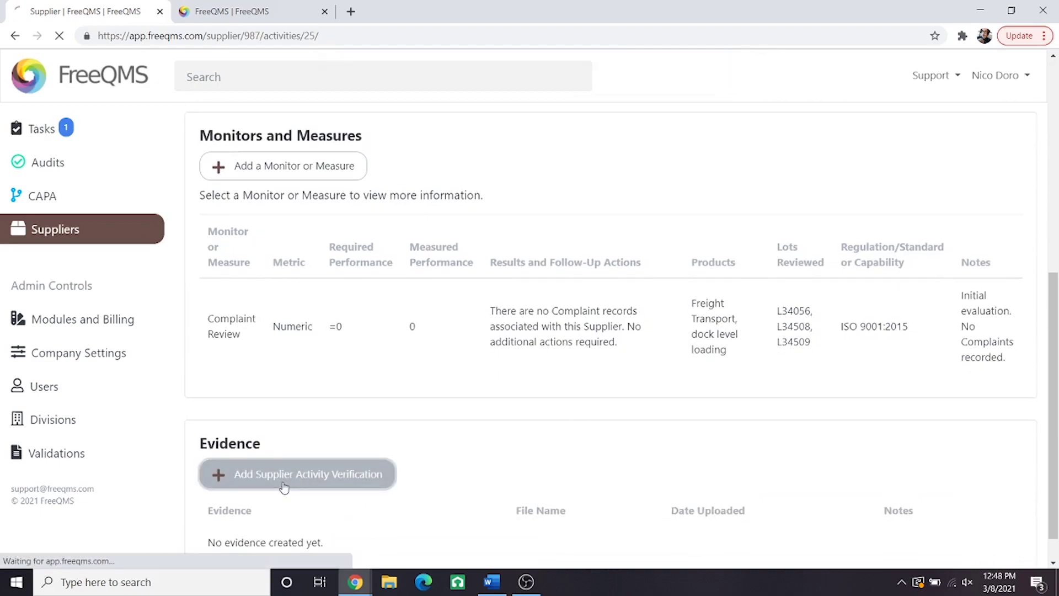
Step: Describe the evidence as 'Copy of current complaint log' and attach Western Trucking Complaint Log.xlsx
click(446, 241)
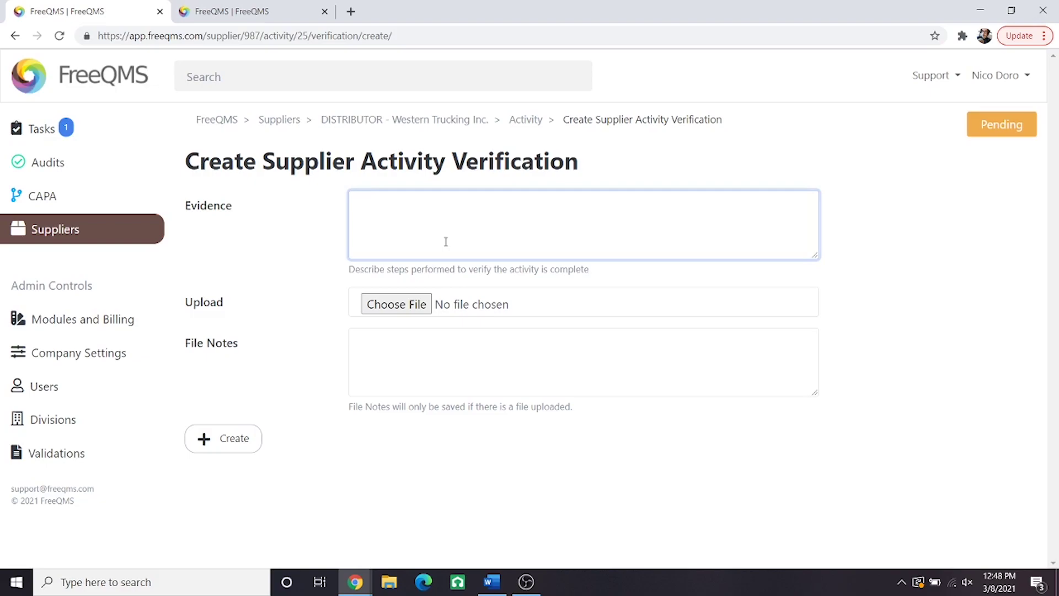
text(Copy of current complaint log)
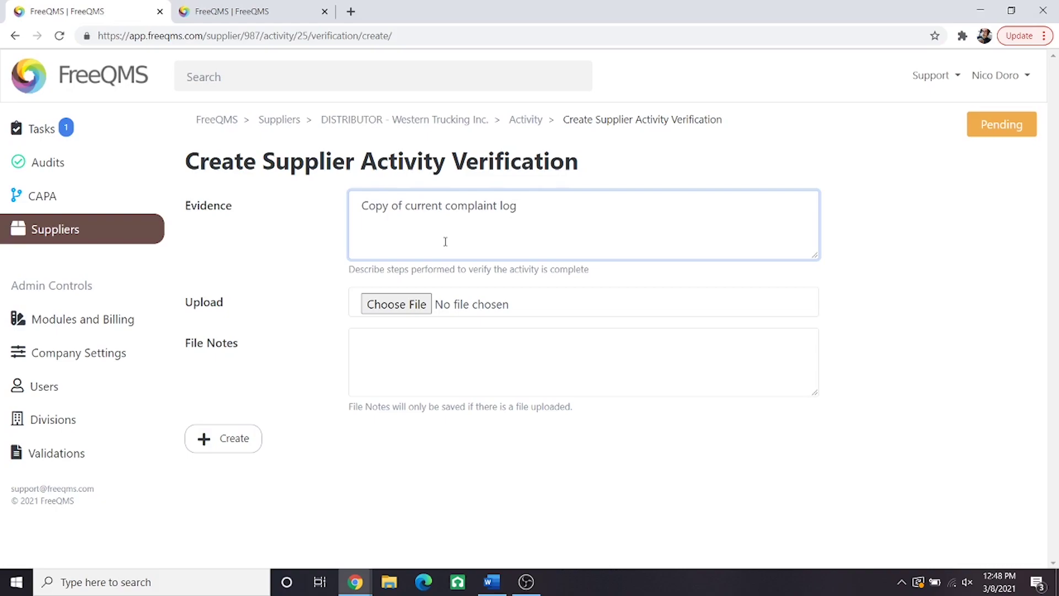
click(396, 304)
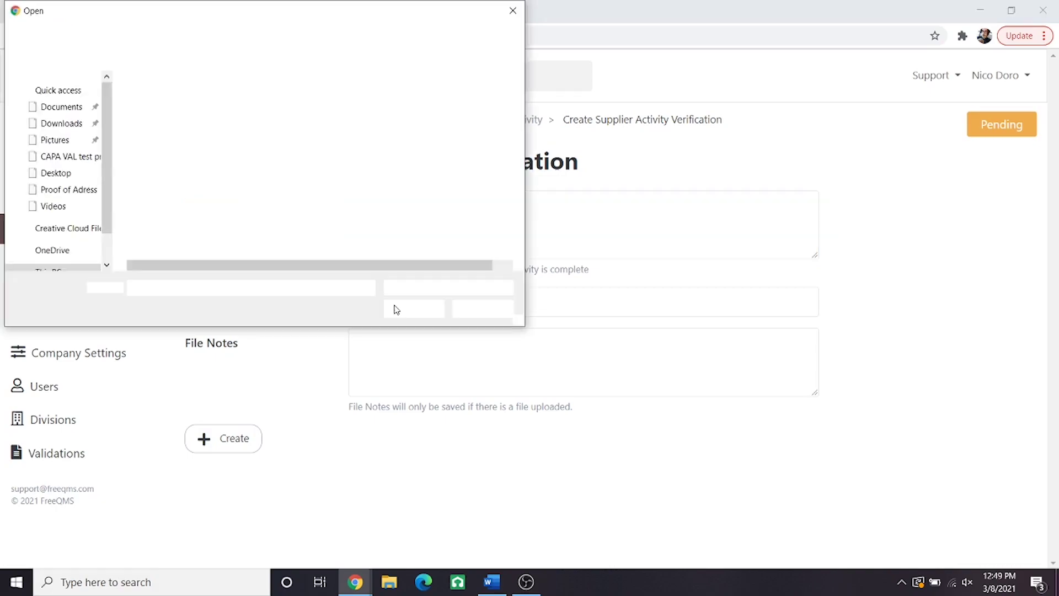
click(247, 213)
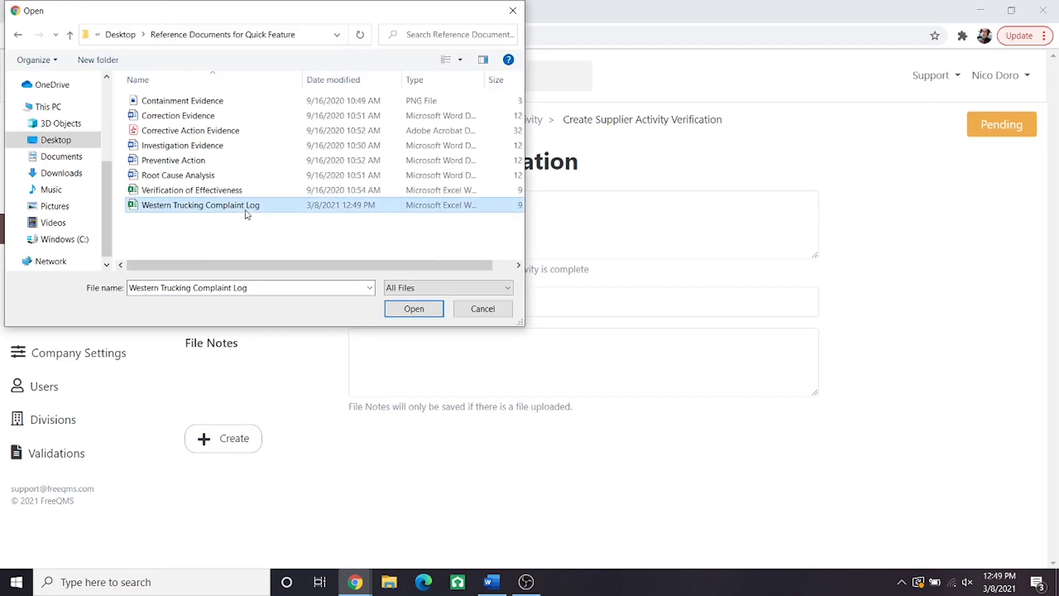
click(413, 309)
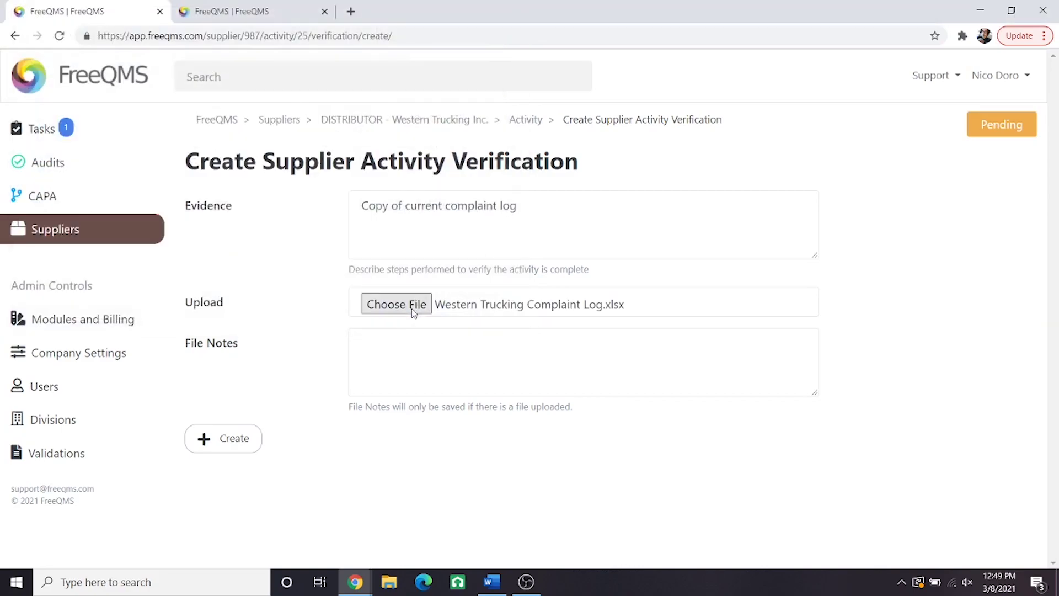
Step: Add the file note 'Provided by Document Control for Last Calendar year' and create the verification
click(416, 349)
text(Provided by Document Control for Last Calendar year)
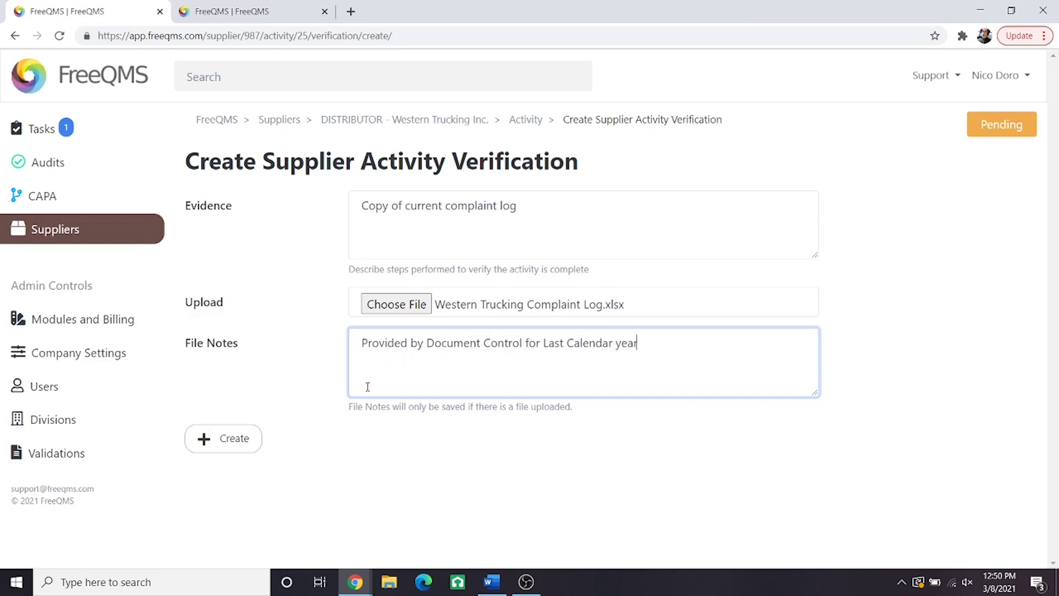
click(257, 443)
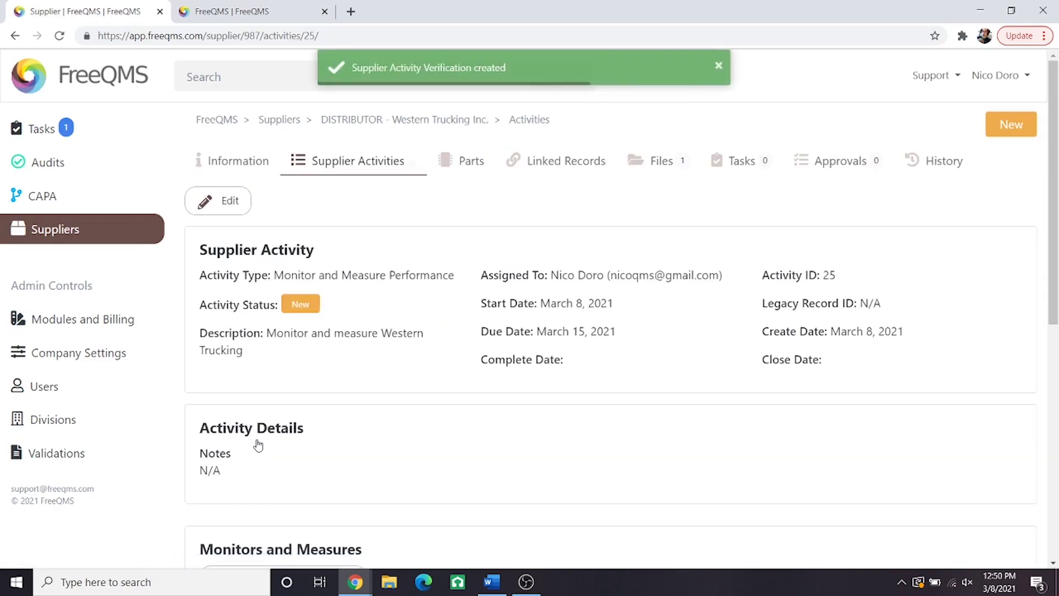
scroll(349, 419, down, 6)
scroll(357, 422, down, 3)
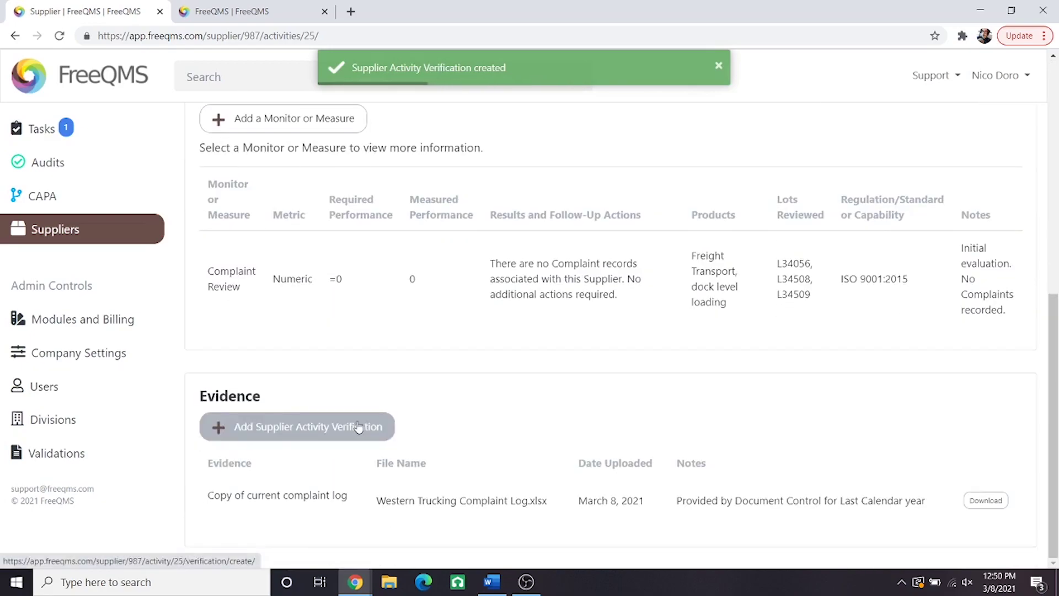
Step: Add a new measure 'Website Review - Check for Qualifications' with a Write in metric
click(338, 117)
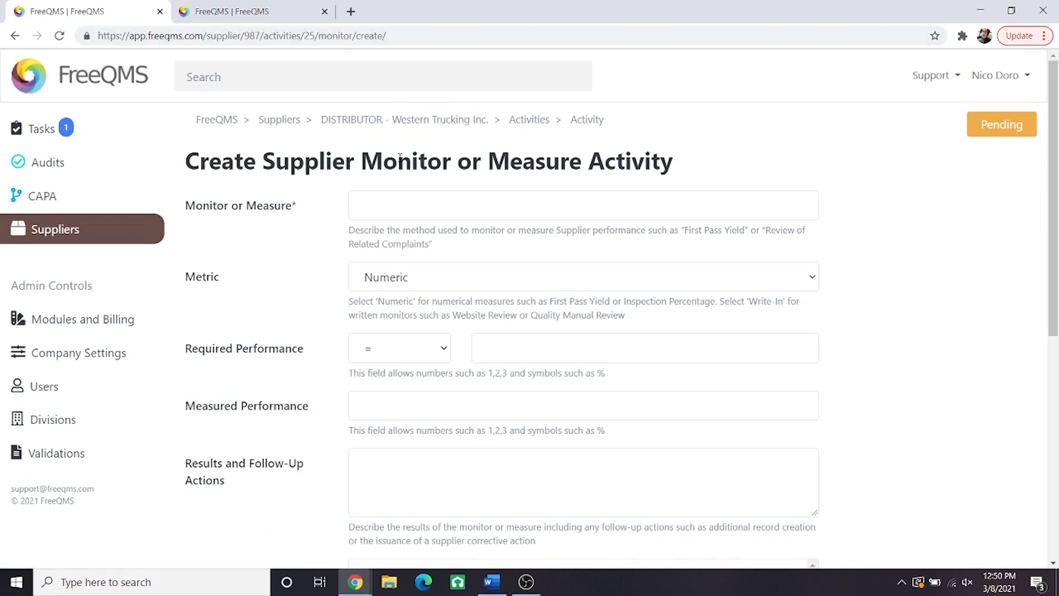
click(398, 206)
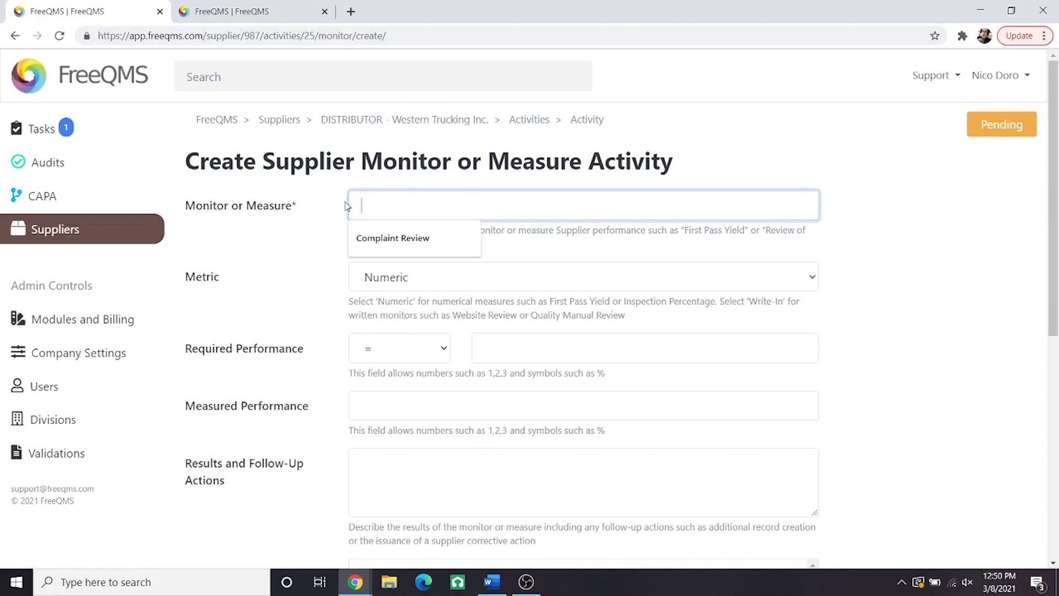
text(Web)
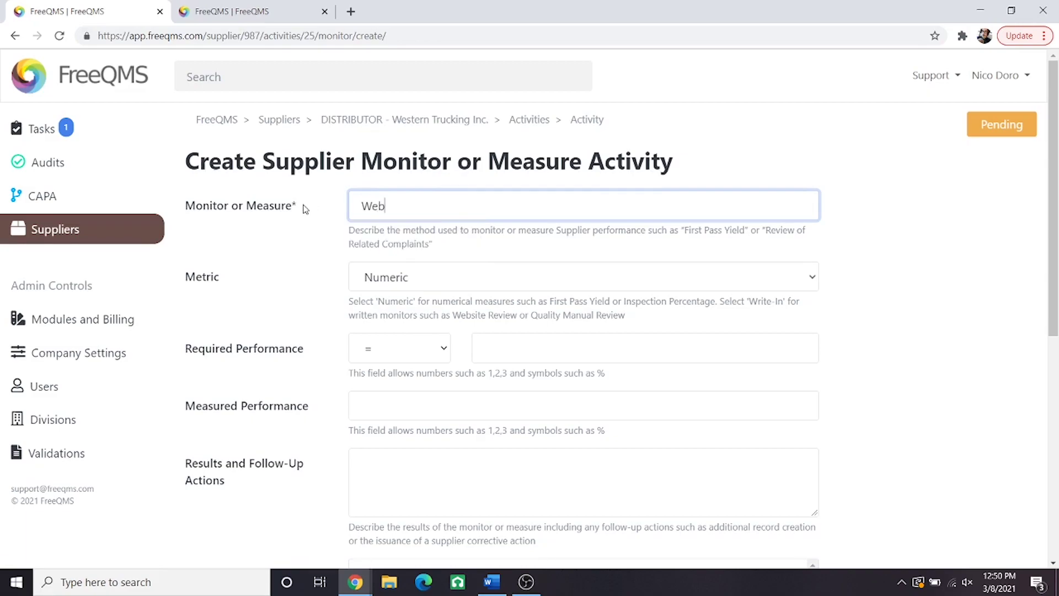
text(site Review - Check for Qualifications)
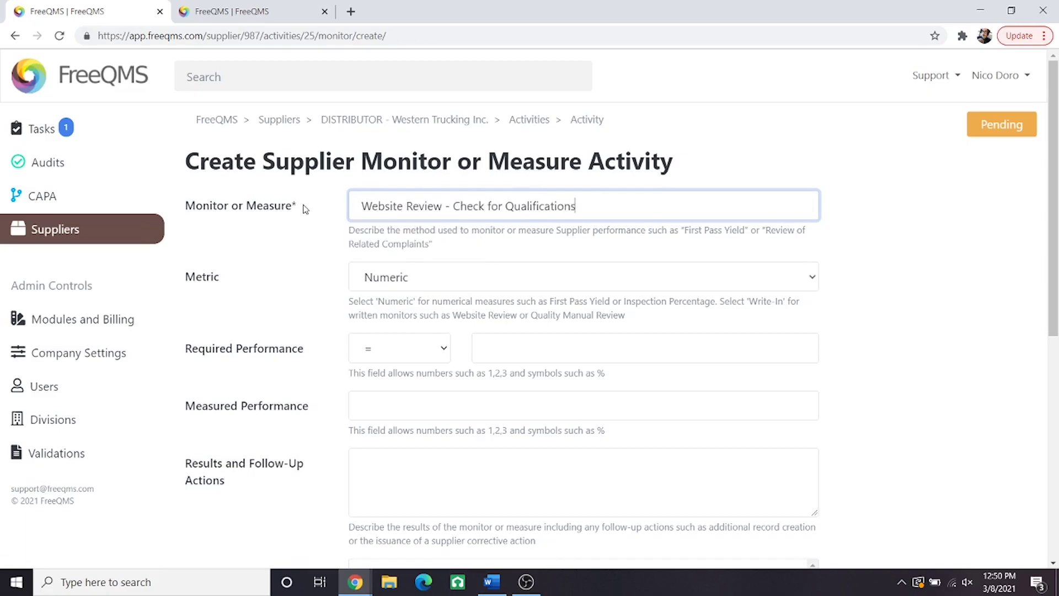
click(380, 275)
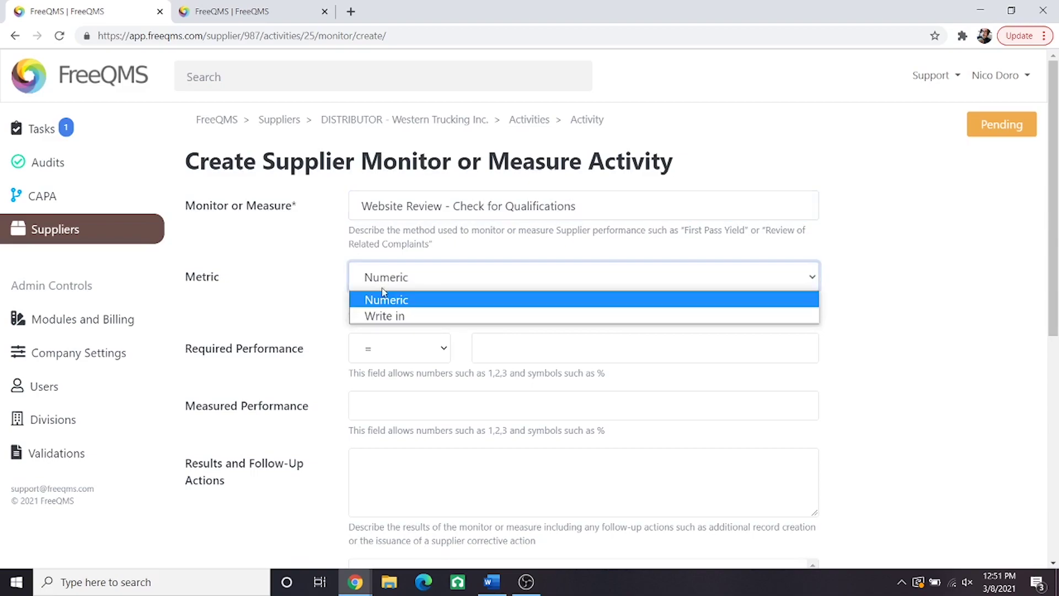
click(382, 318)
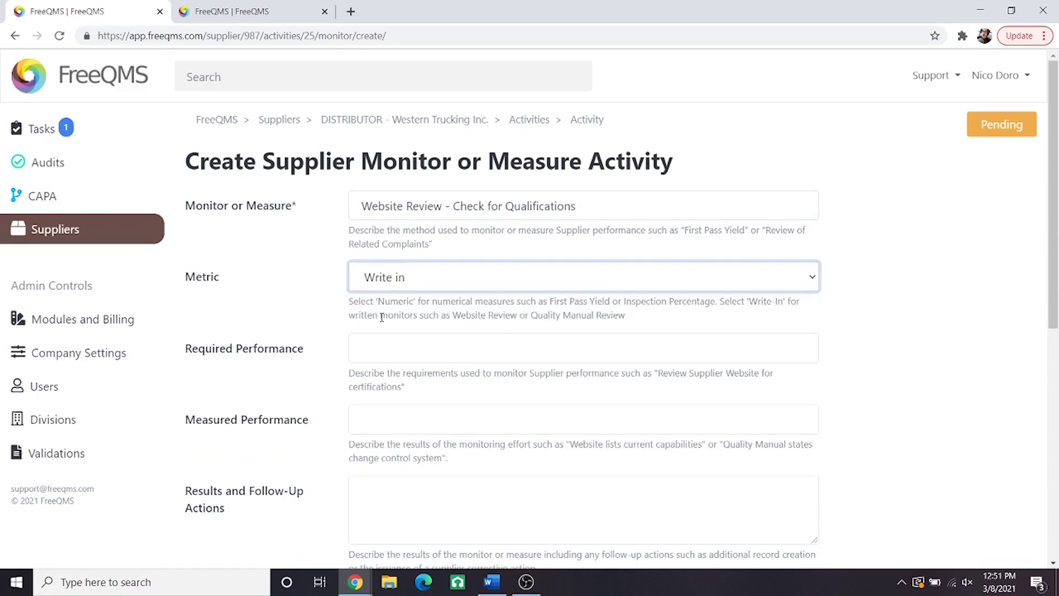
Step: Require a website review of distributor capacity and capability; record the dock-loading and equipment findings as measured
click(392, 340)
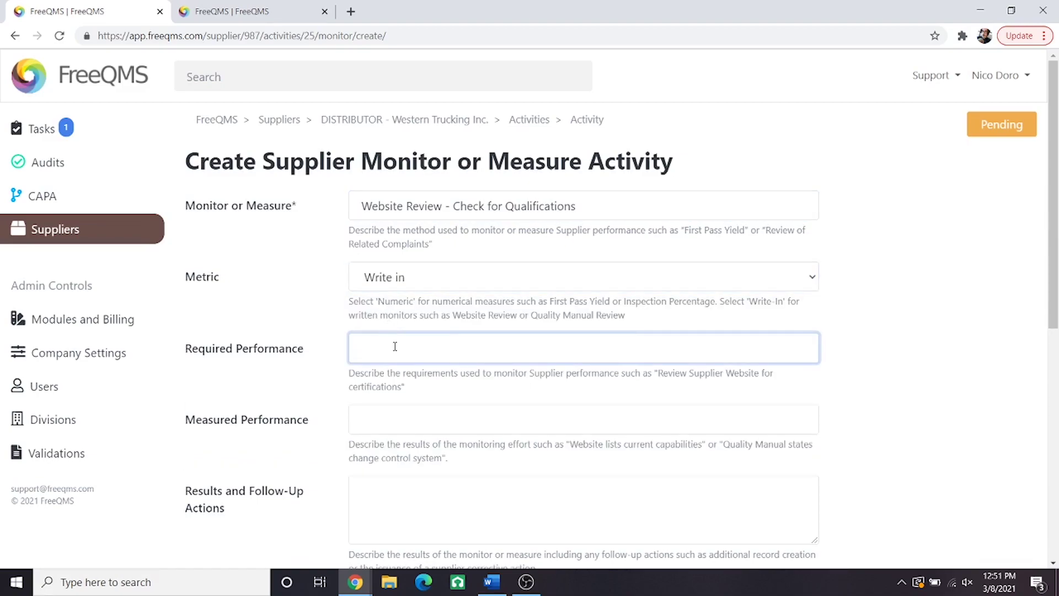
text(Review distributor's website to confirm distributor )
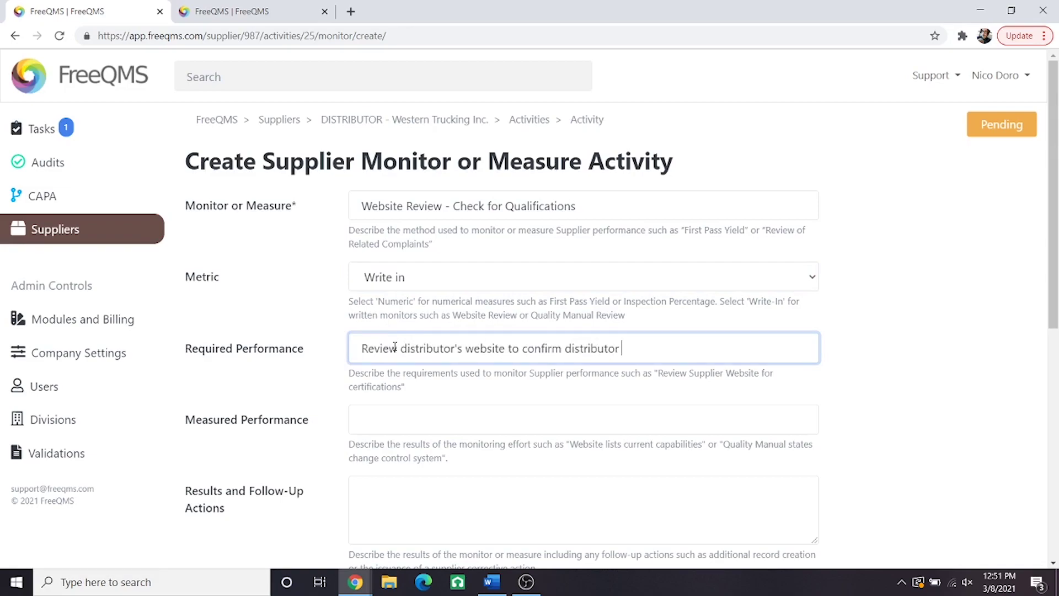
text(has capacity and capability to transport)
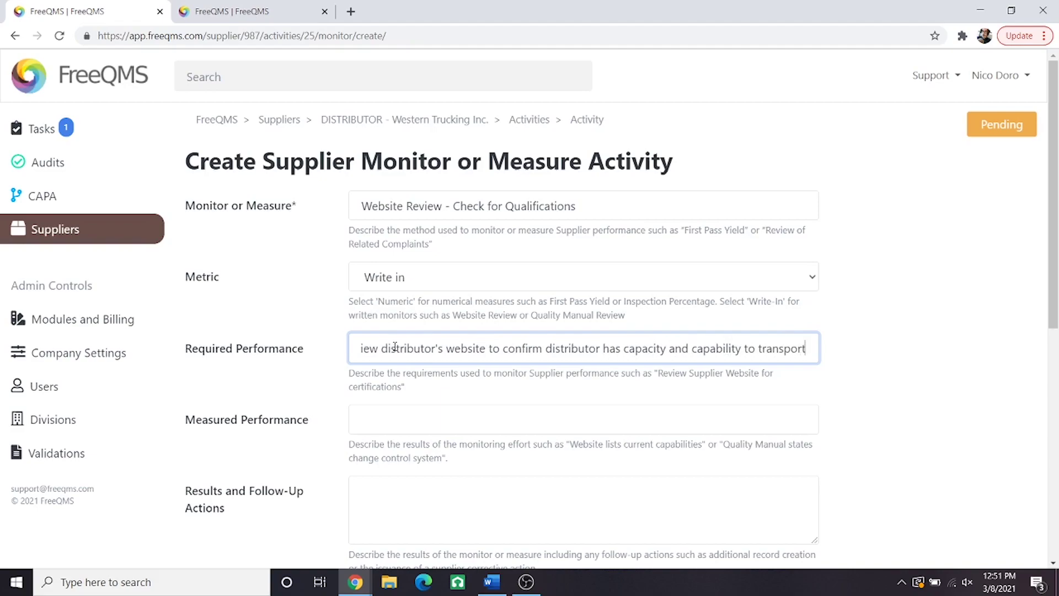
text( expected product loads.)
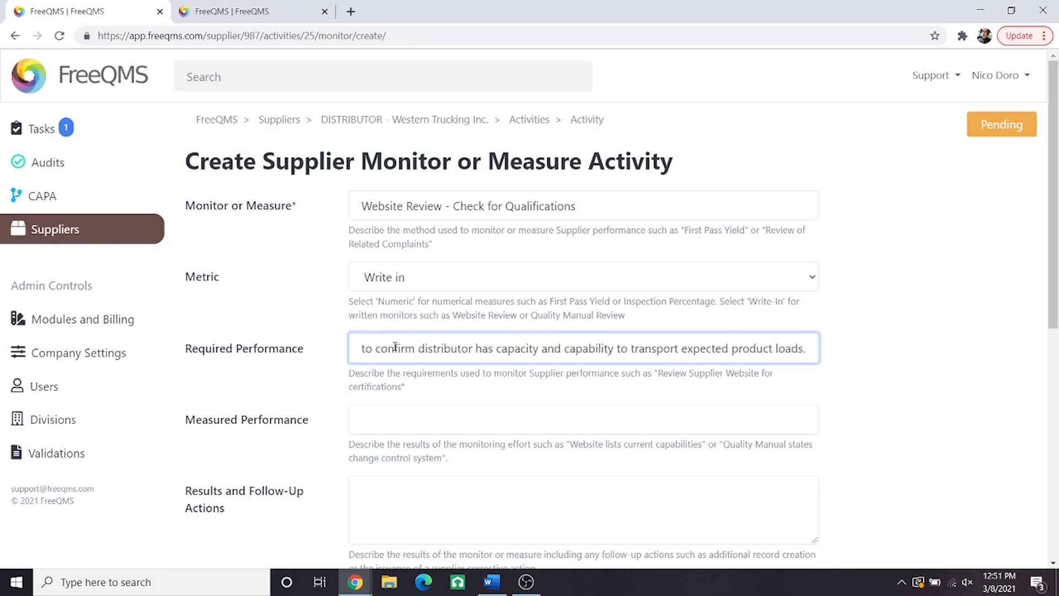
key(Tab)
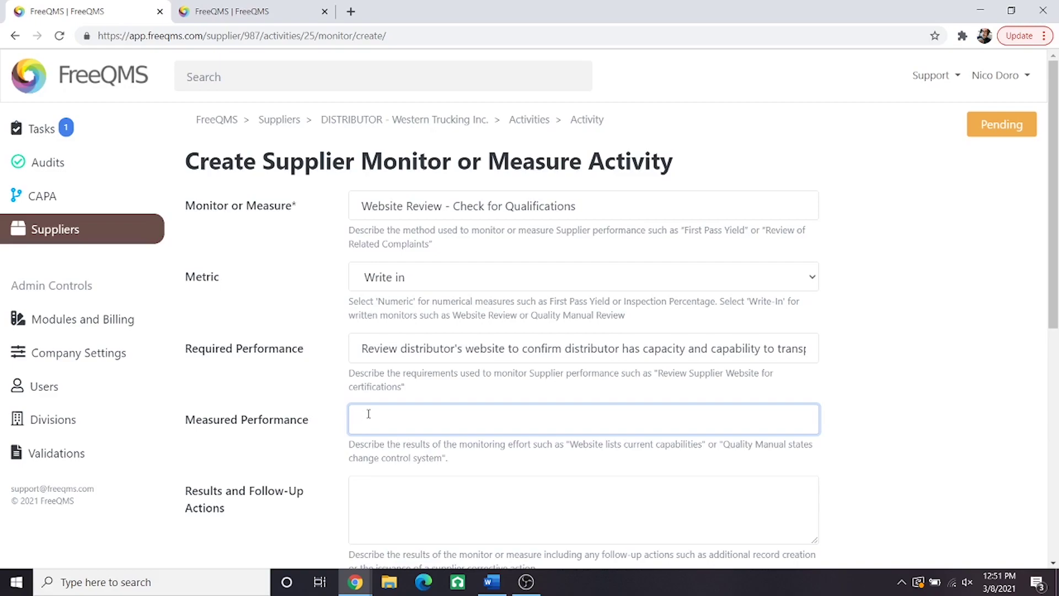
text(Distributor has truck-level dock loading and adequate equip)
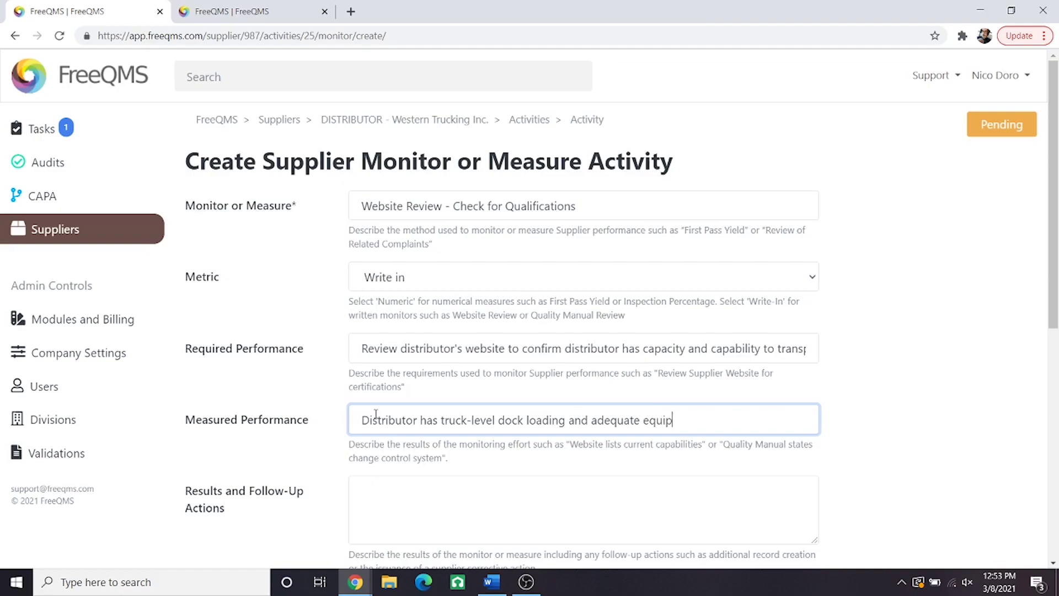
text(ment to accomodate the weight of our pallets as shipped.)
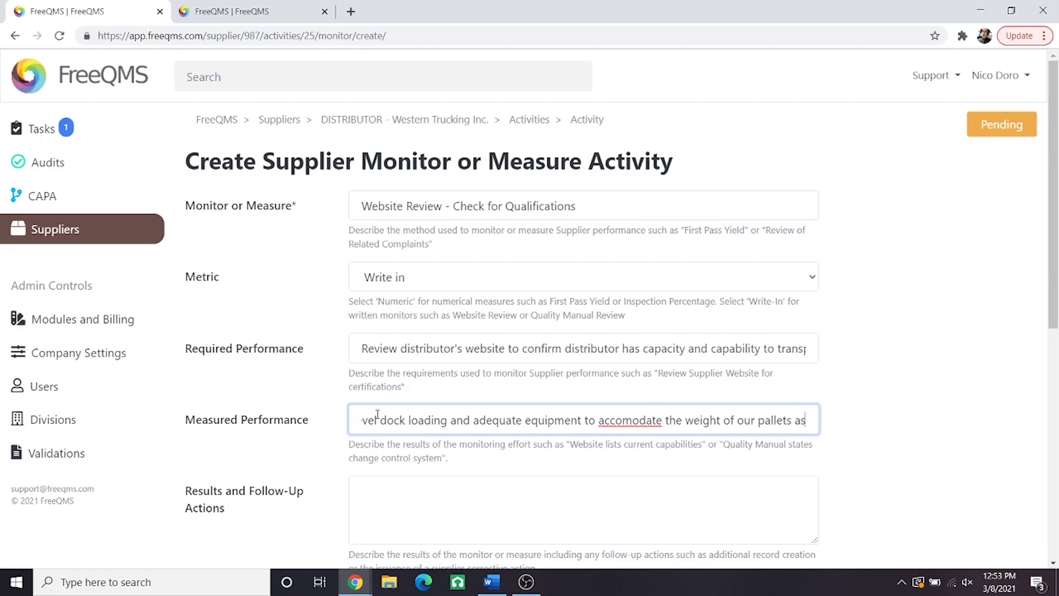
click(906, 453)
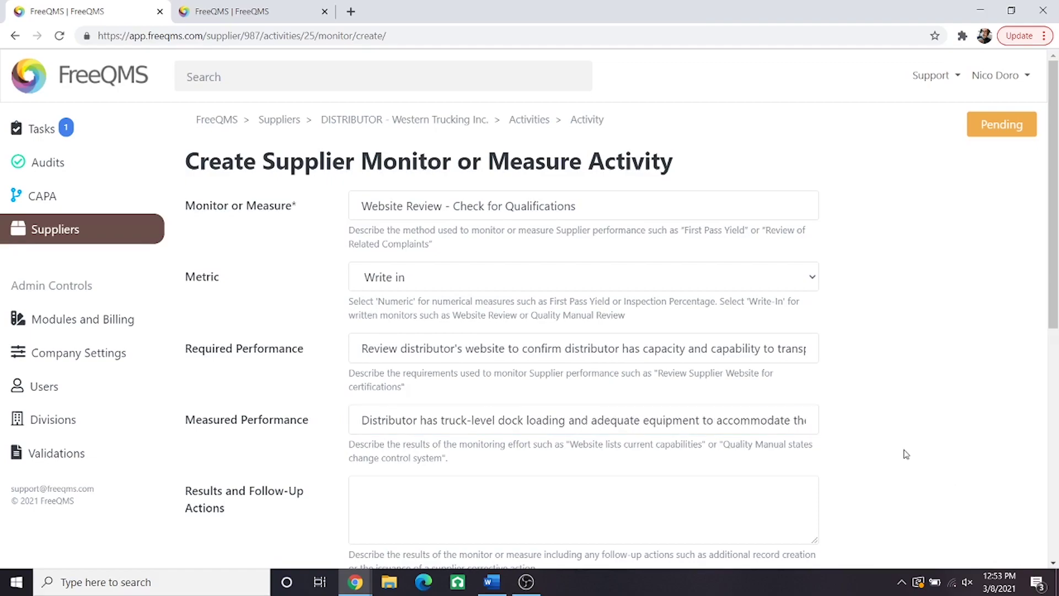
Step: Enter results saying no additional actions are needed, and select Freight Transport and dock level loading
click(722, 501)
text(Obtain detailed qu)
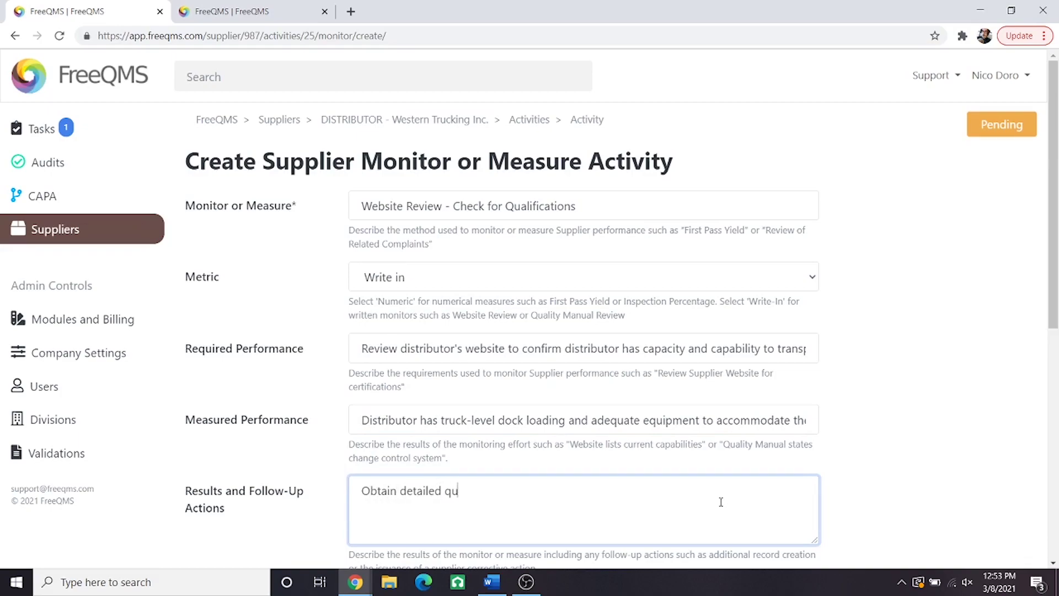
text(ote from distributor. No additiona)
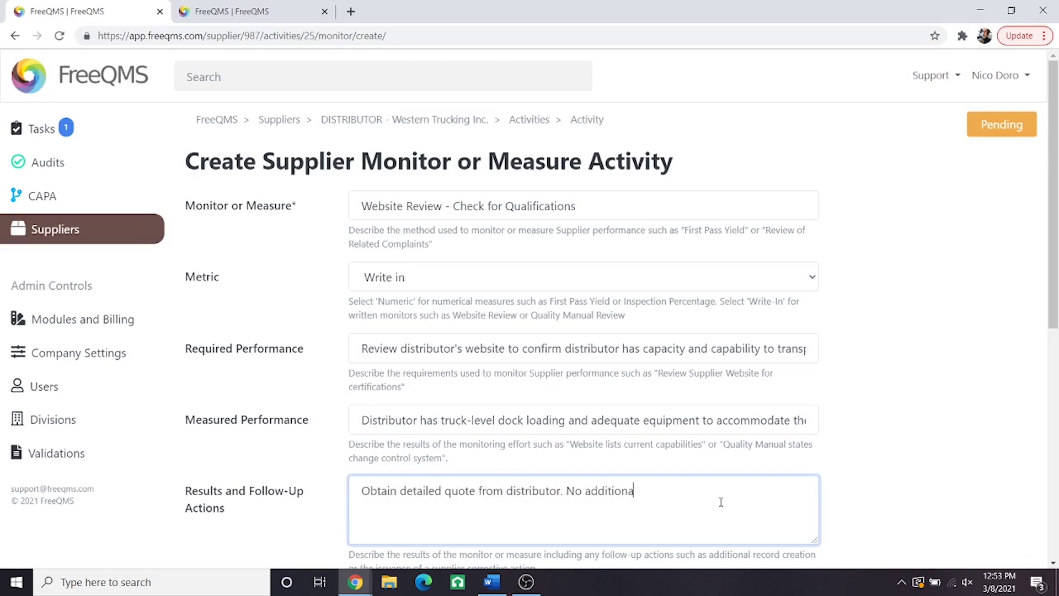
text(l actions necessary, distributor fulfills requirements.)
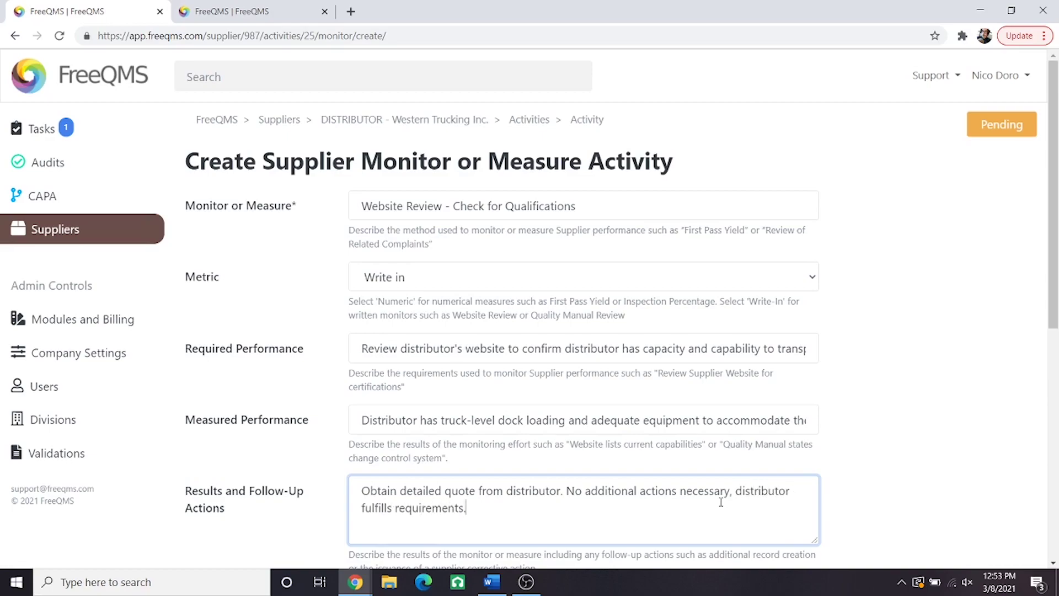
scroll(722, 502, down, 4)
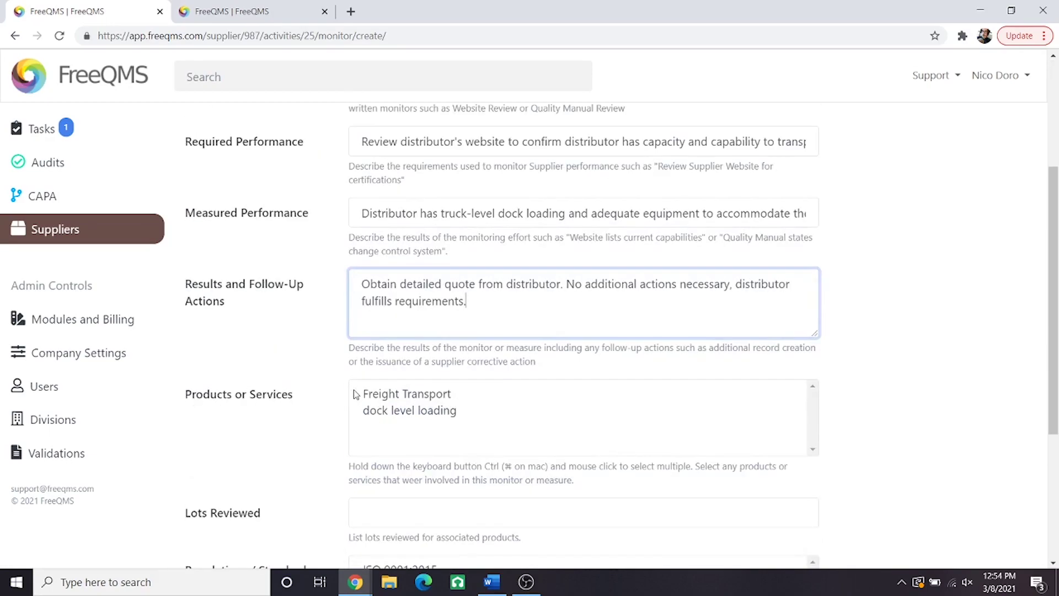
click(388, 395)
ctrl+click(390, 412)
scroll(232, 449, down, 2)
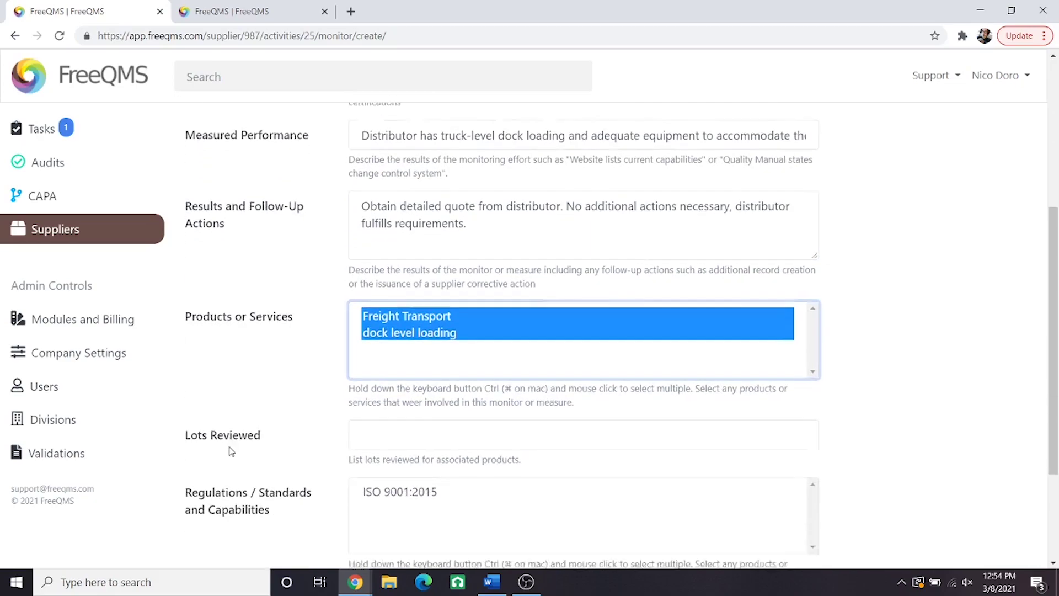
Step: Set lots to N/A, the standard to ISO 9001:2015, and notes to N/A
click(391, 377)
text(N/A)
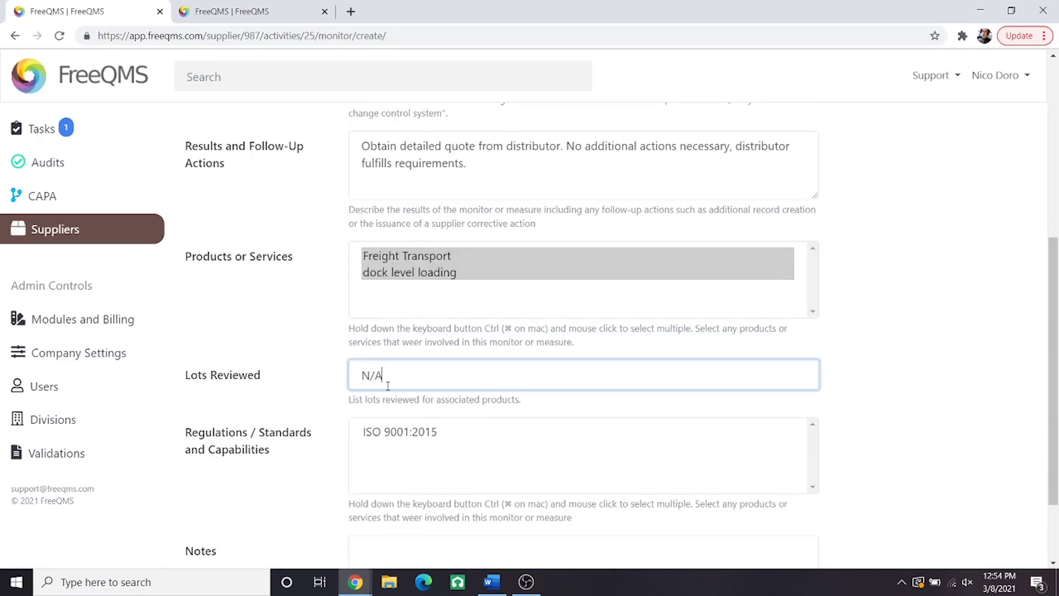
click(382, 441)
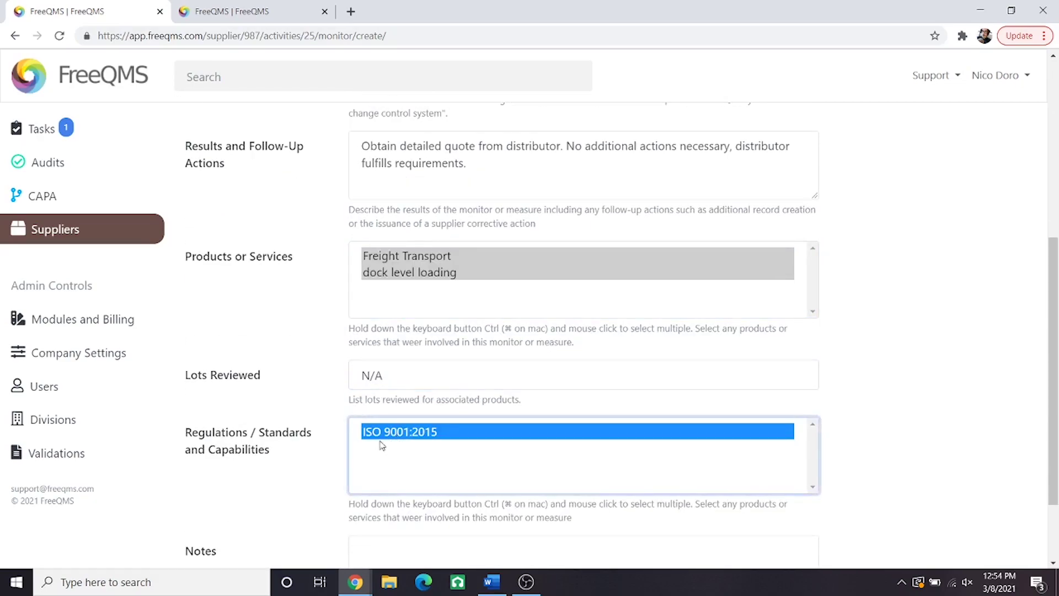
scroll(251, 429, down, 2)
click(403, 454)
text(N/A)
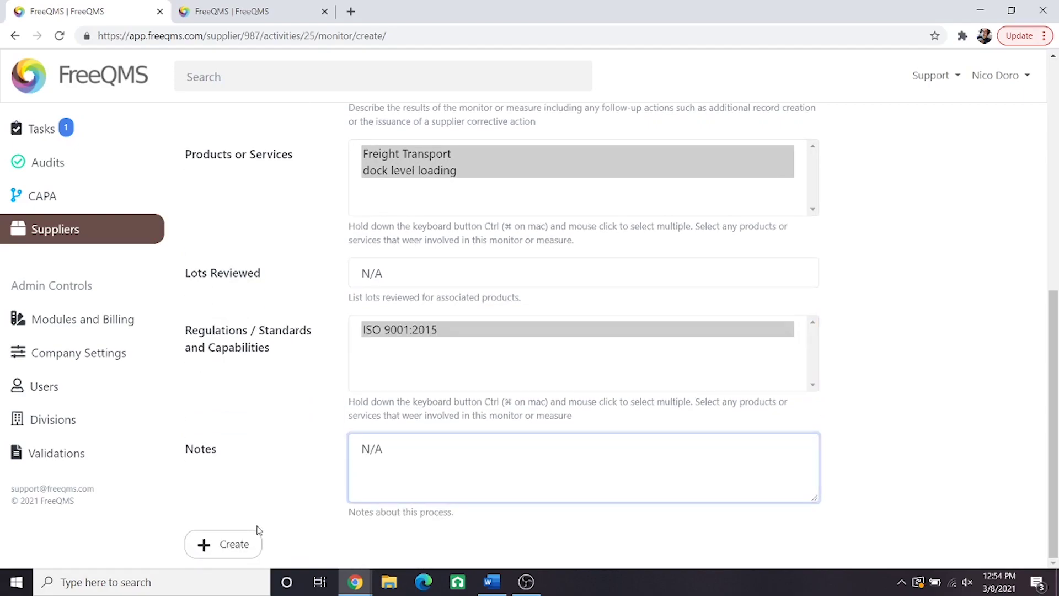
Step: Save the Website Review measure to the activity
click(229, 544)
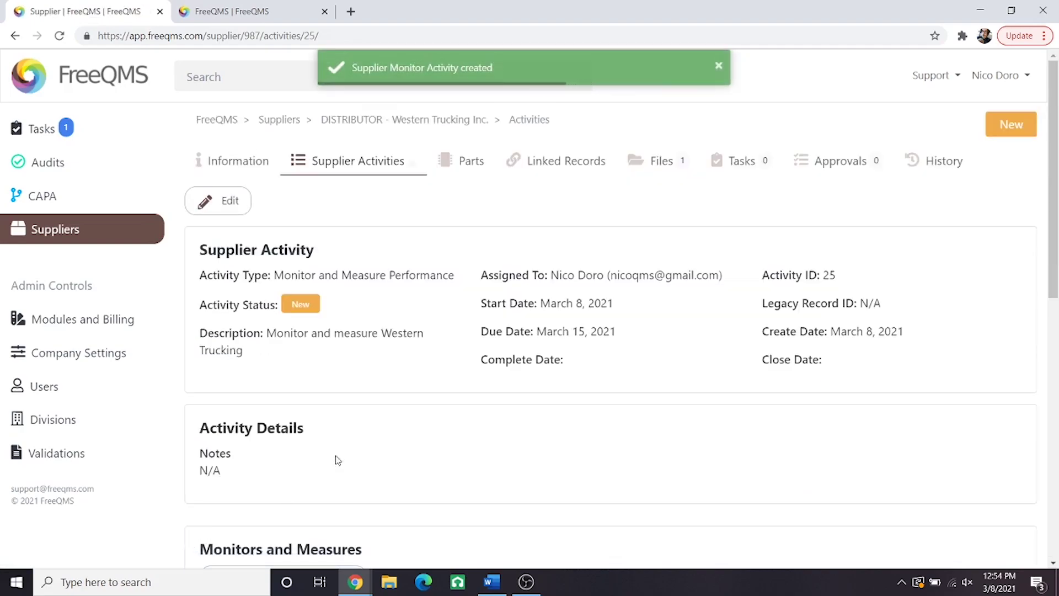
scroll(369, 376, down, 2)
scroll(368, 373, down, 8)
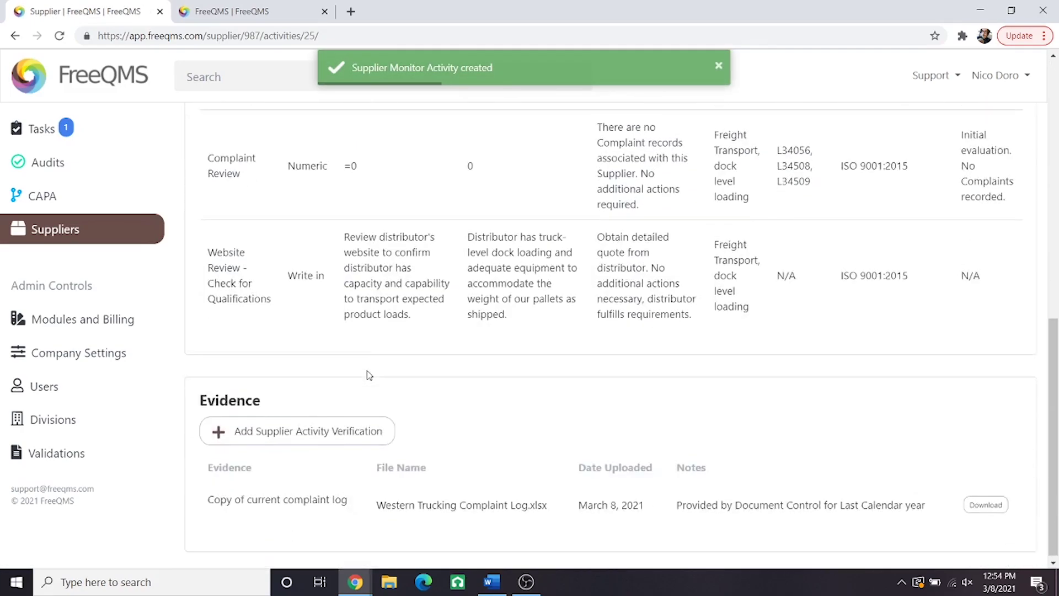
Step: Start a verification with evidence 'Website as reviewed when printed to PDF' and attach Website WT.pdf
click(298, 432)
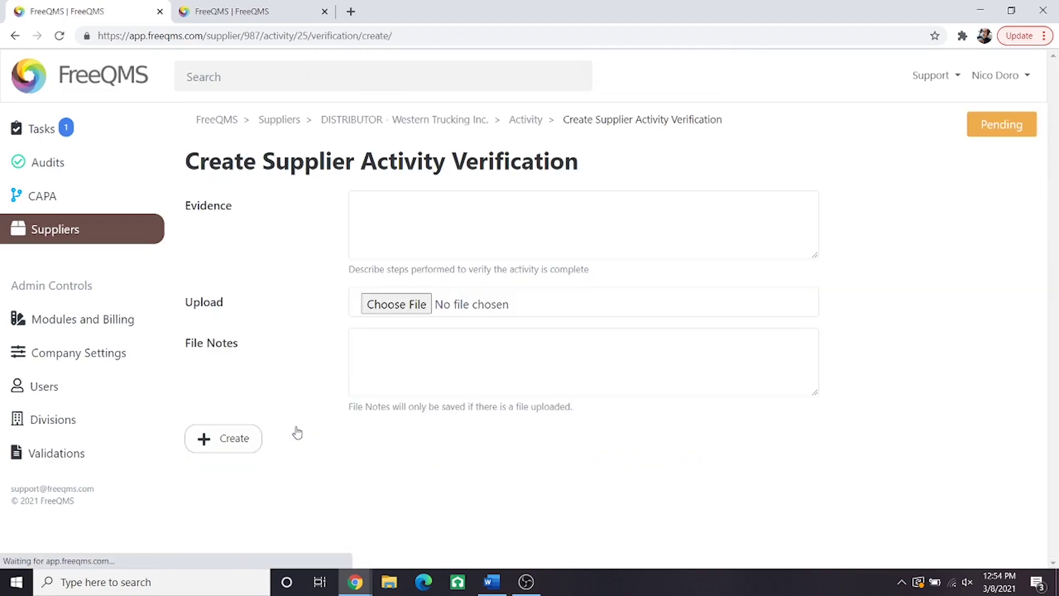
click(438, 228)
text(W)
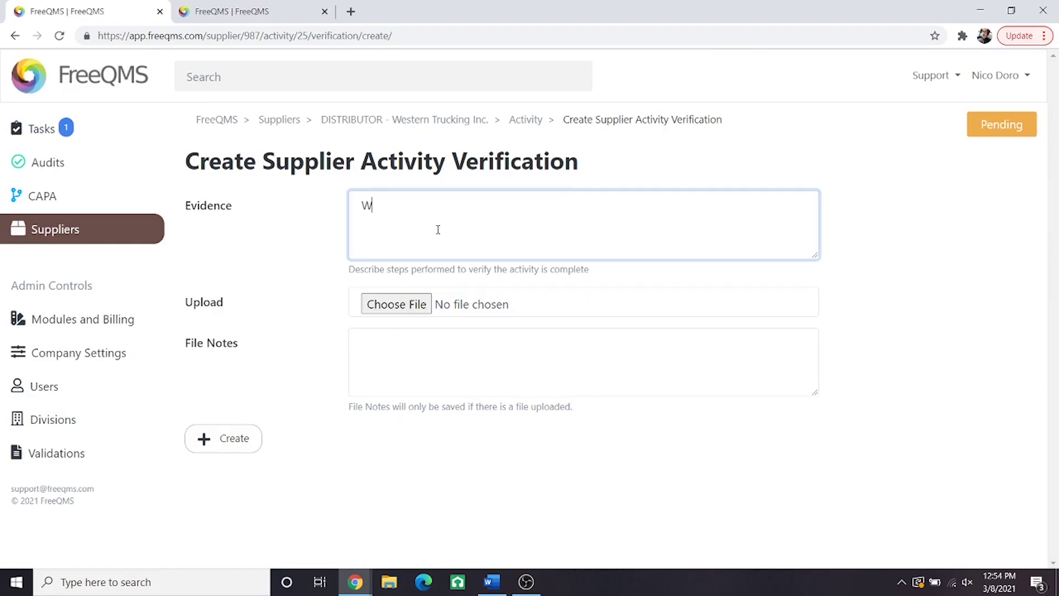
text(ebsite as reviewed when printed to)
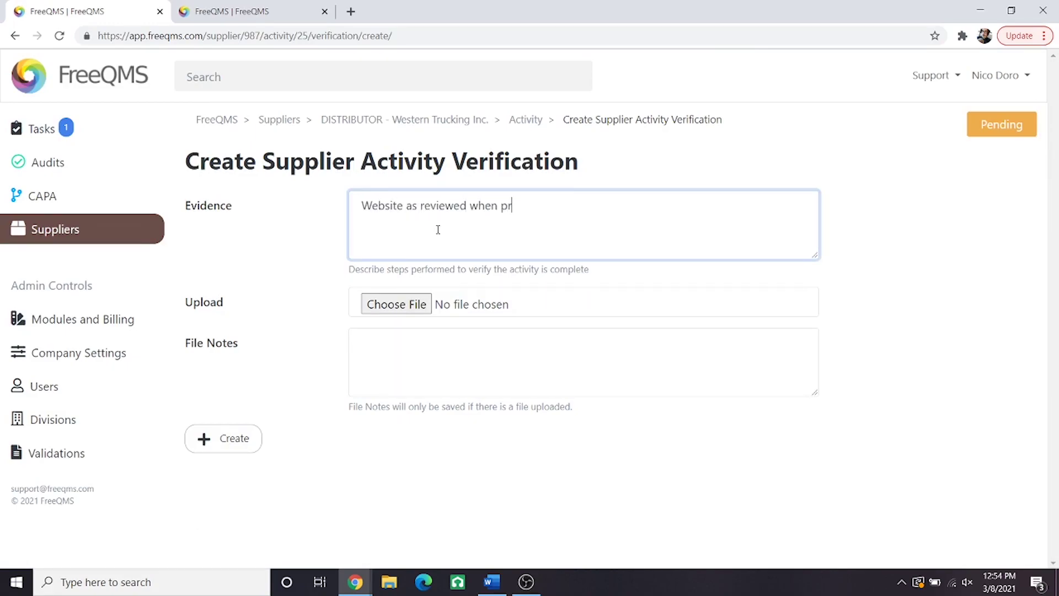
text( PDF)
click(419, 304)
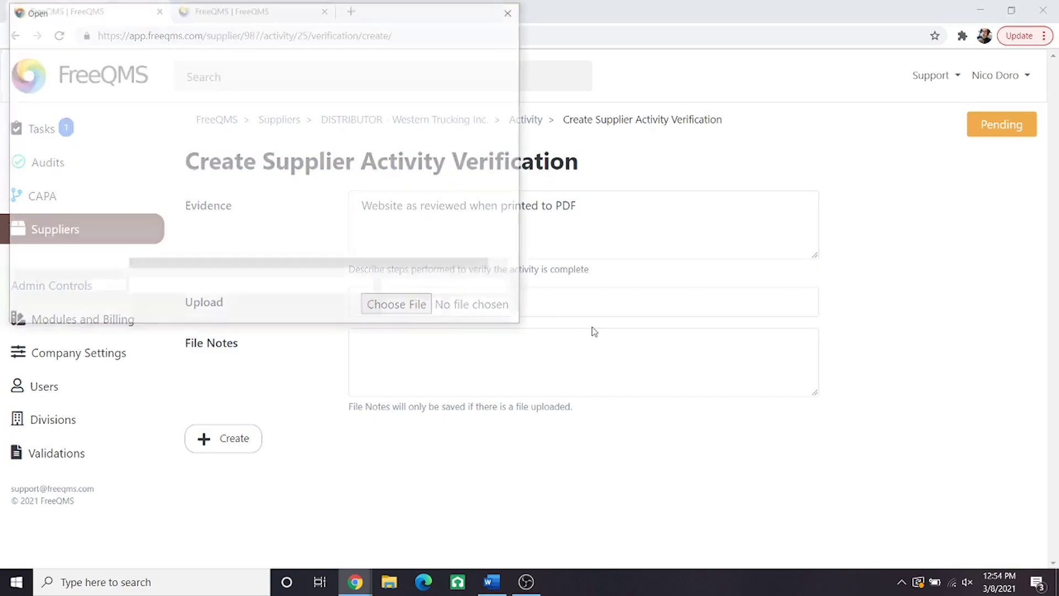
right_click(200, 219)
click(181, 205)
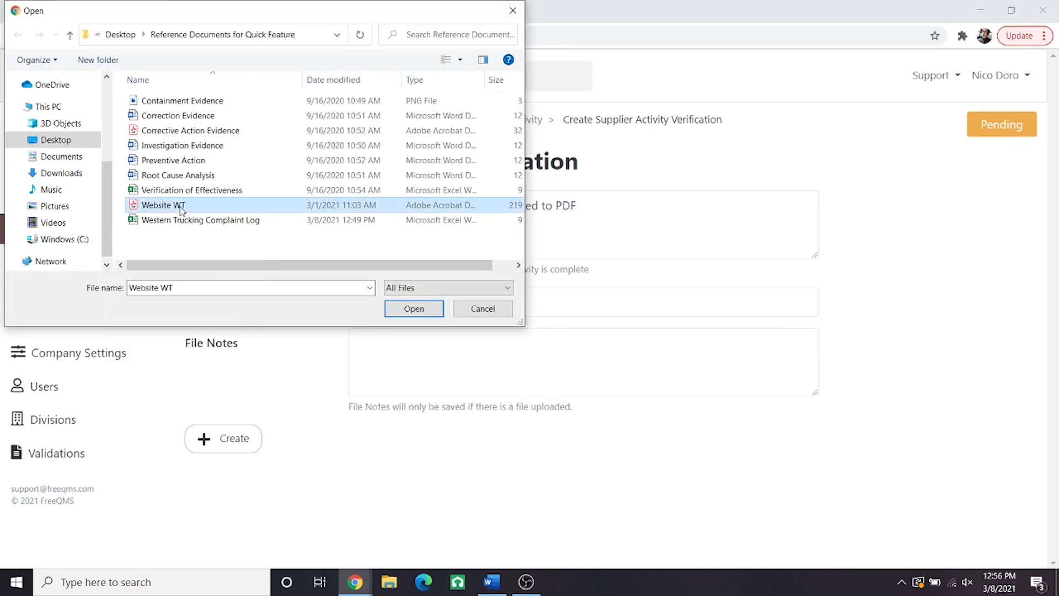
double_click(182, 207)
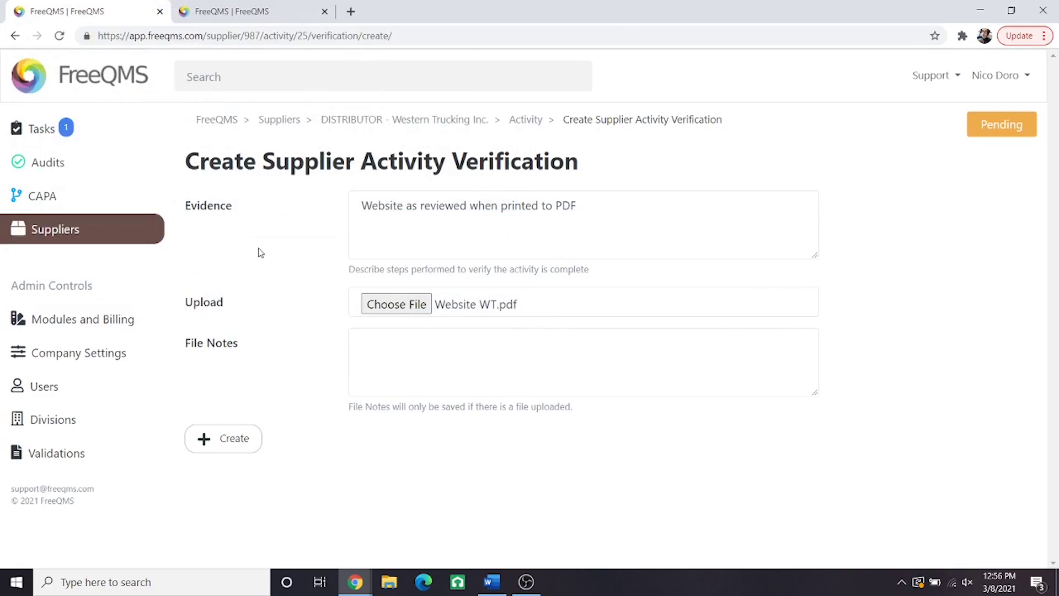
Step: Add the file note 'Applicable sections are circled, initialed and dated.' and create the verification
click(443, 362)
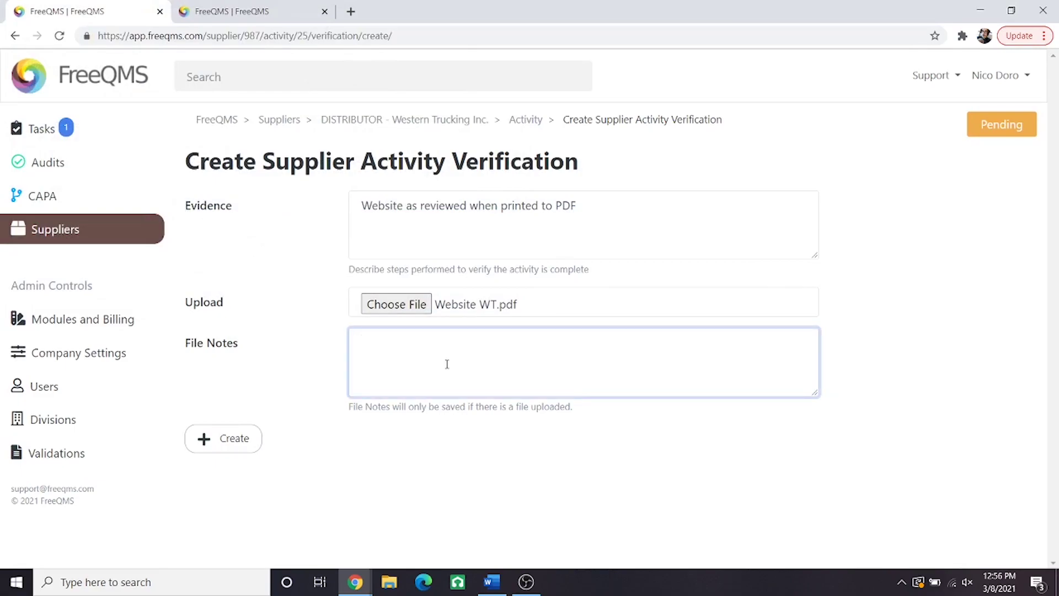
text(Applicable sections are circled, in)
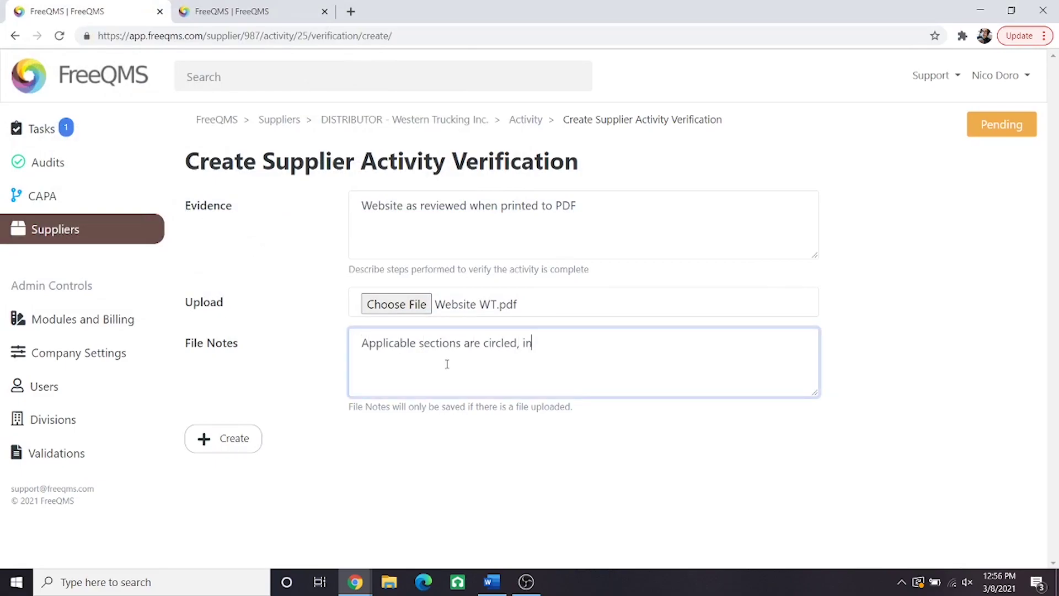
text(itialed and dated.)
click(235, 442)
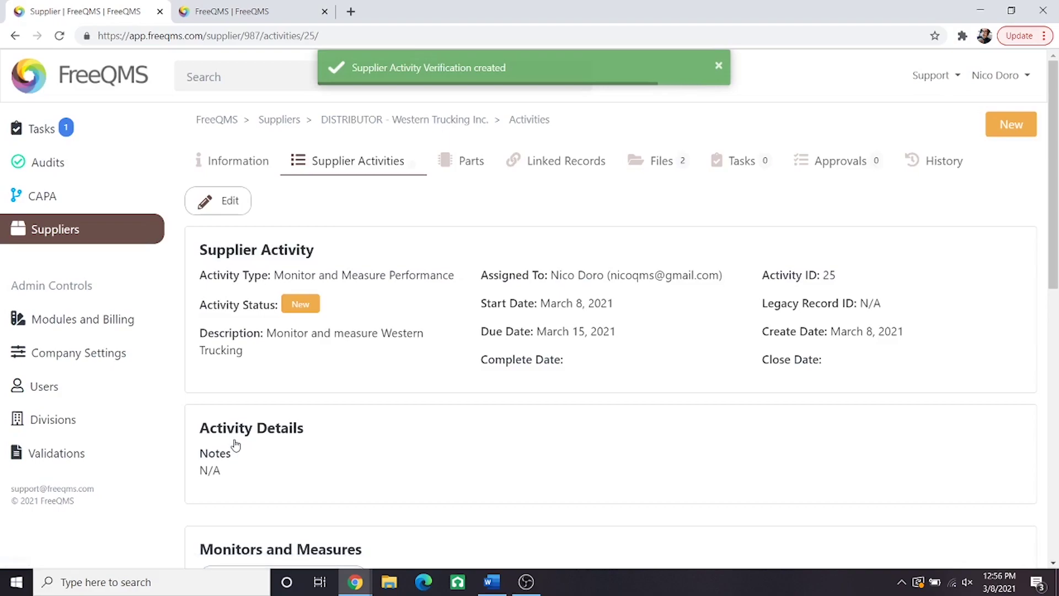
Step: Set activity 25's status to Closed with a complete date of March 8, 2021, and save
click(216, 202)
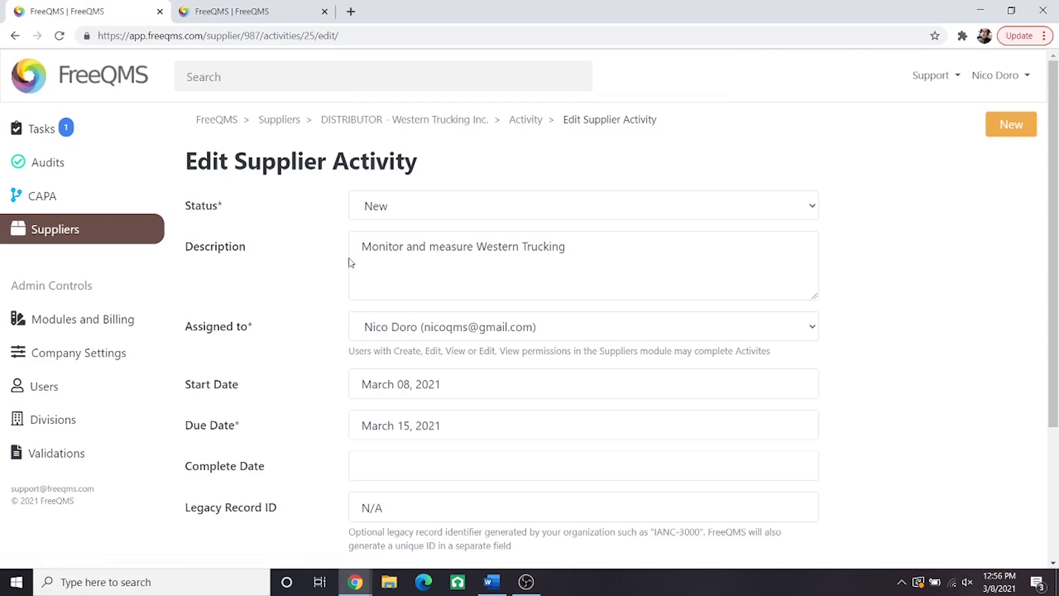
click(491, 209)
click(468, 259)
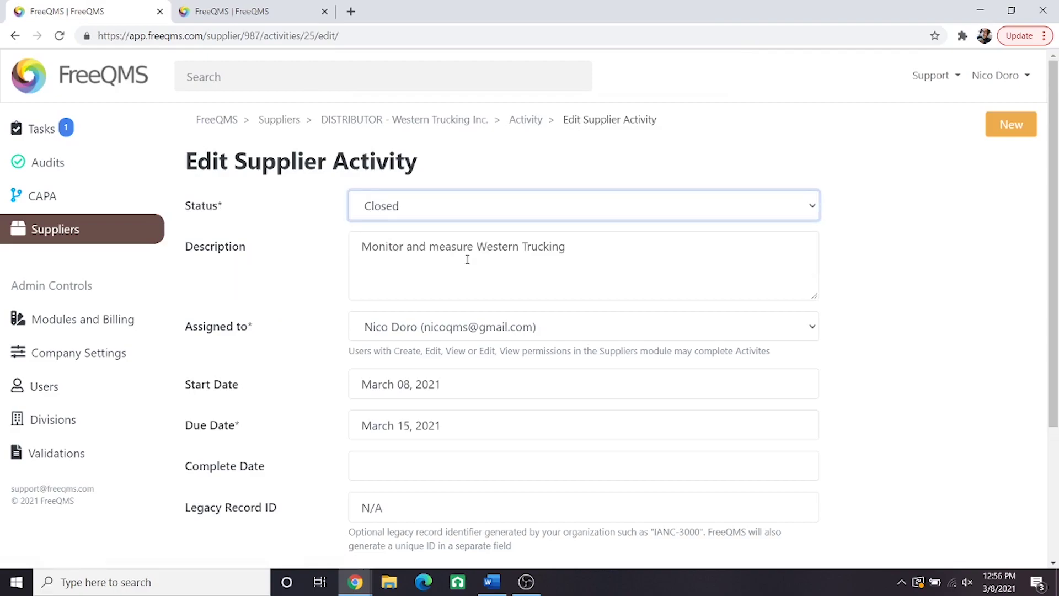
scroll(466, 260, down, 3)
click(400, 273)
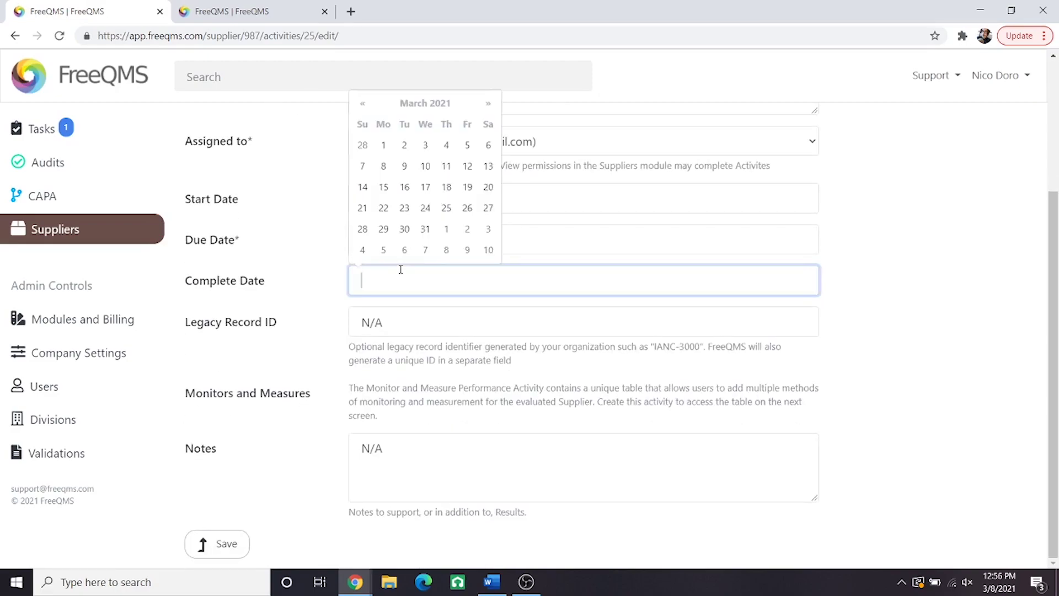
click(385, 167)
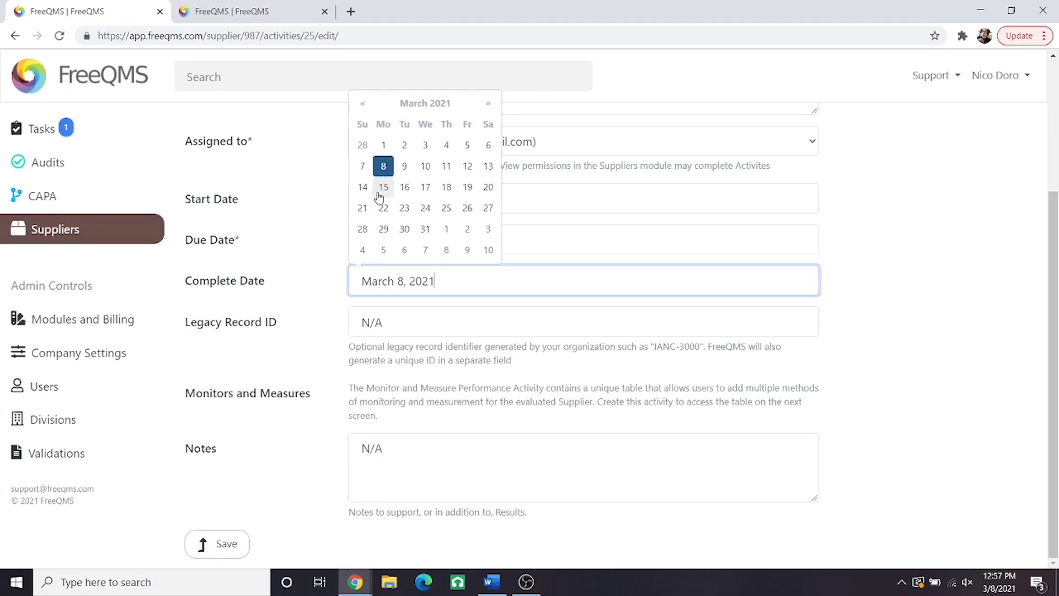
click(228, 547)
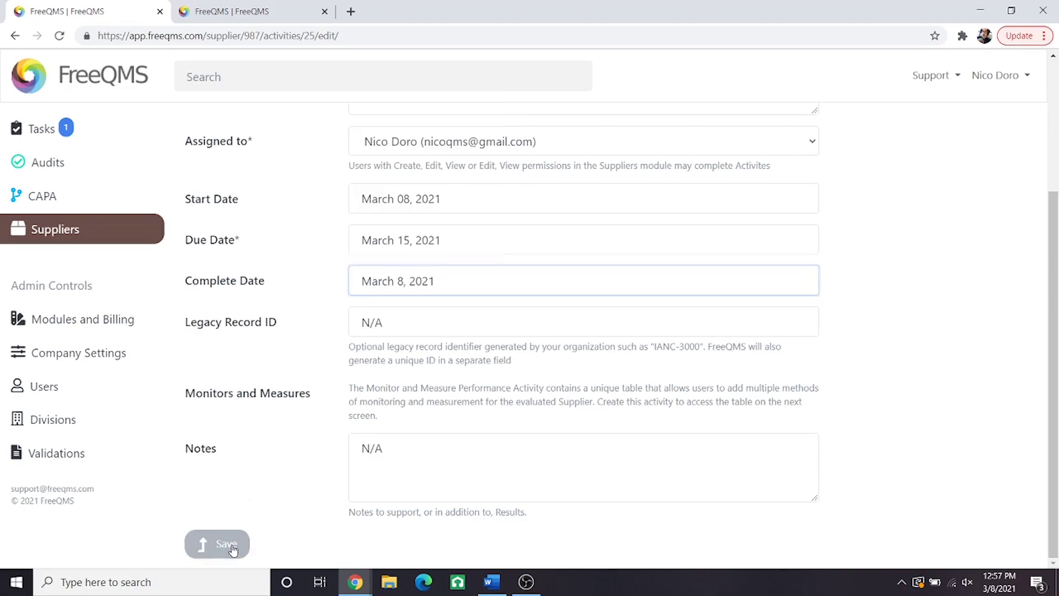